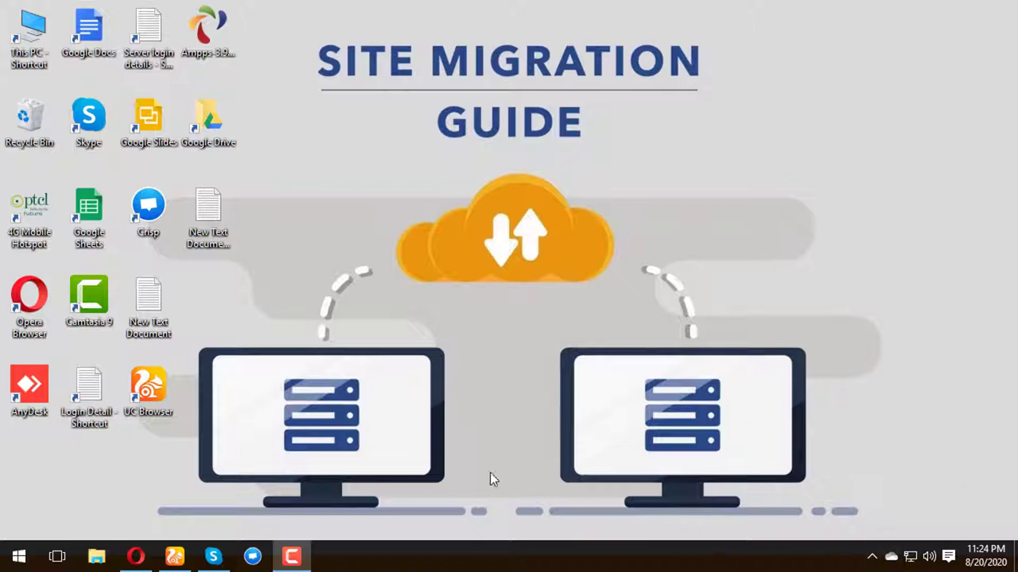
Step: Switch to the Opera browser and start creating a new Compute Engine VM instance named websiteforest
left_click(137, 548)
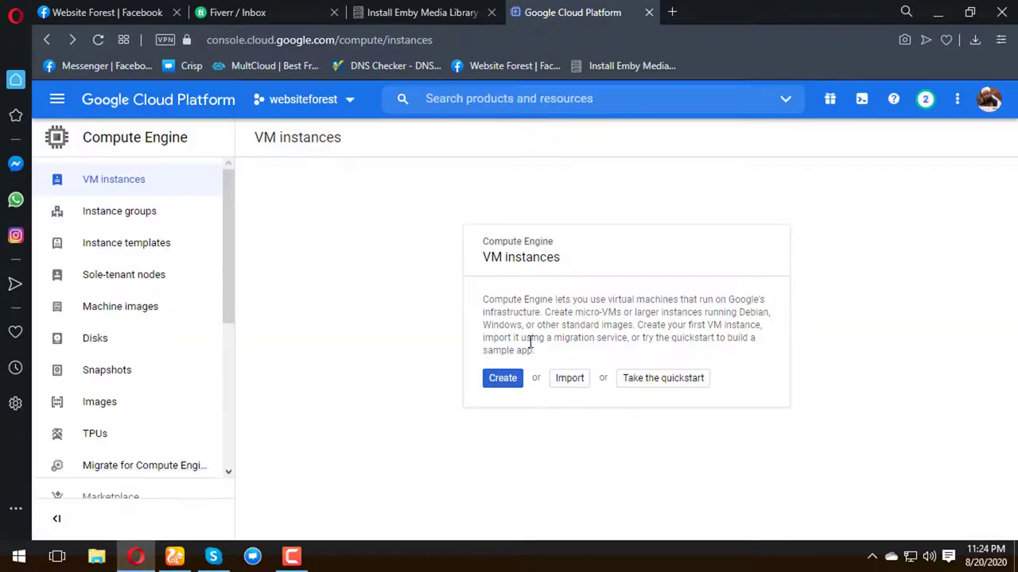
left_click(505, 380)
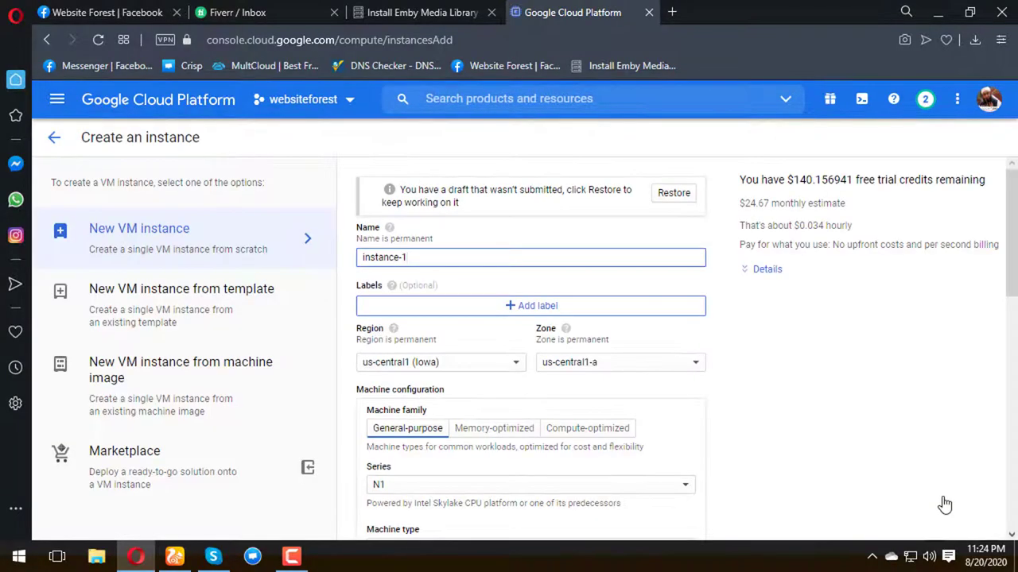
left_click_drag(602, 253, 249, 260)
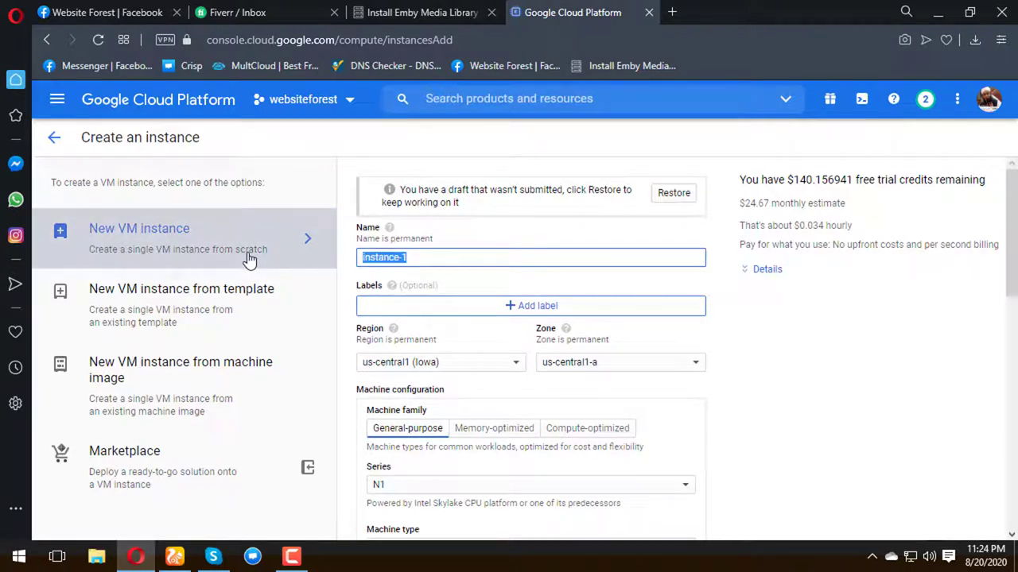
type("Website")
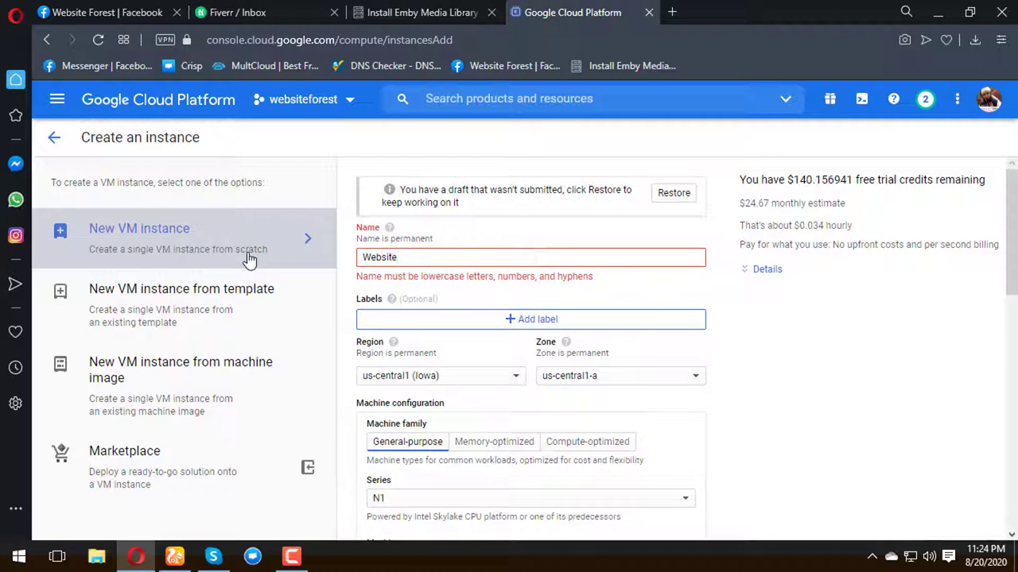
key("BackSpace")
key("BackSpace")
key("BackSpace")
key("BackSpace")
key("BackSpace")
key("BackSpace")
key("BackSpace")
type("websi")
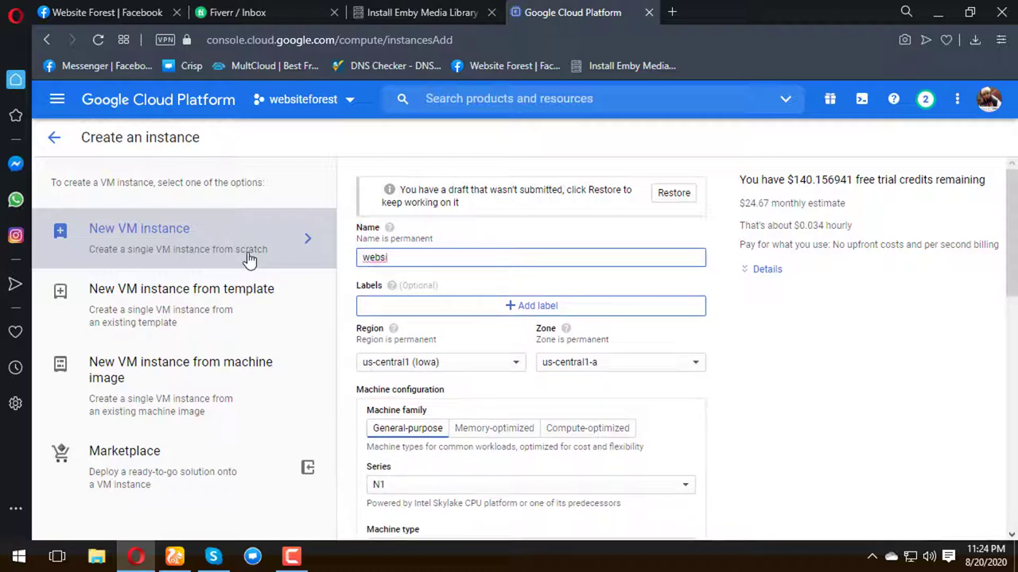
type("teforest")
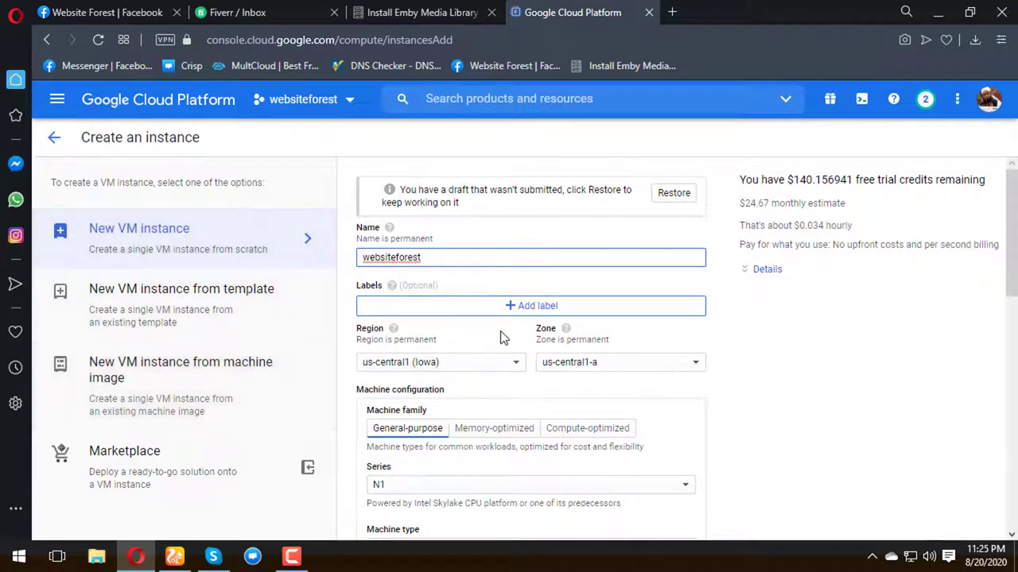
Step: Select the n1-standard-1 machine type (1 vCPU, 3.75 GB memory) and check the instance's monthly cost estimate
scroll(500, 331, "down", 2)
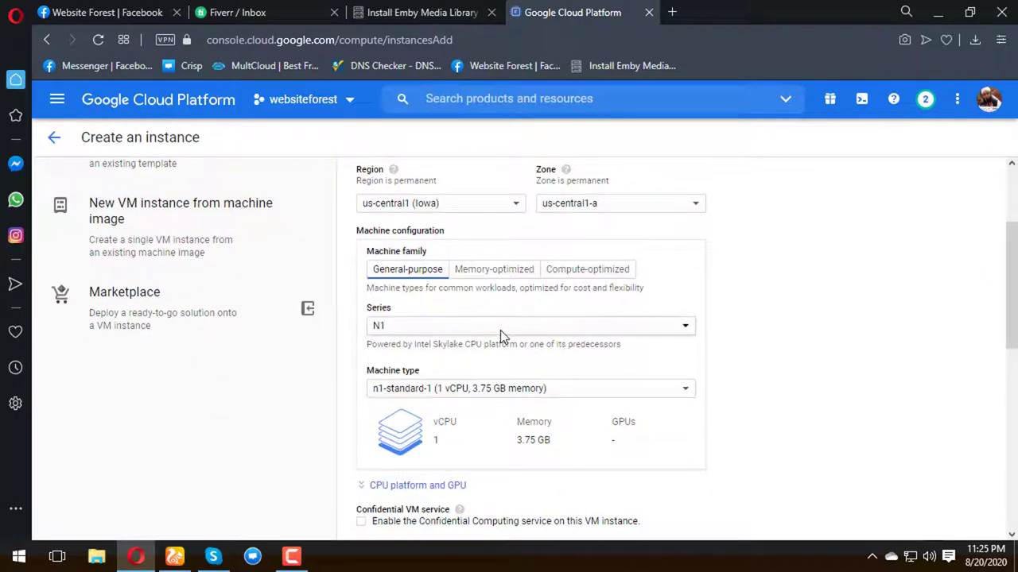
scroll(509, 332, "down", 1)
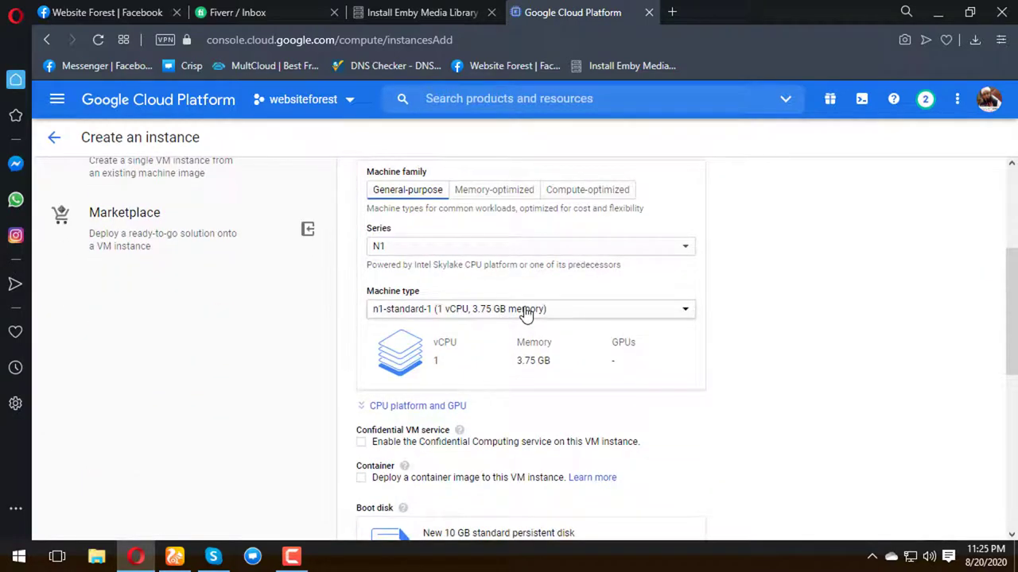
left_click(525, 310)
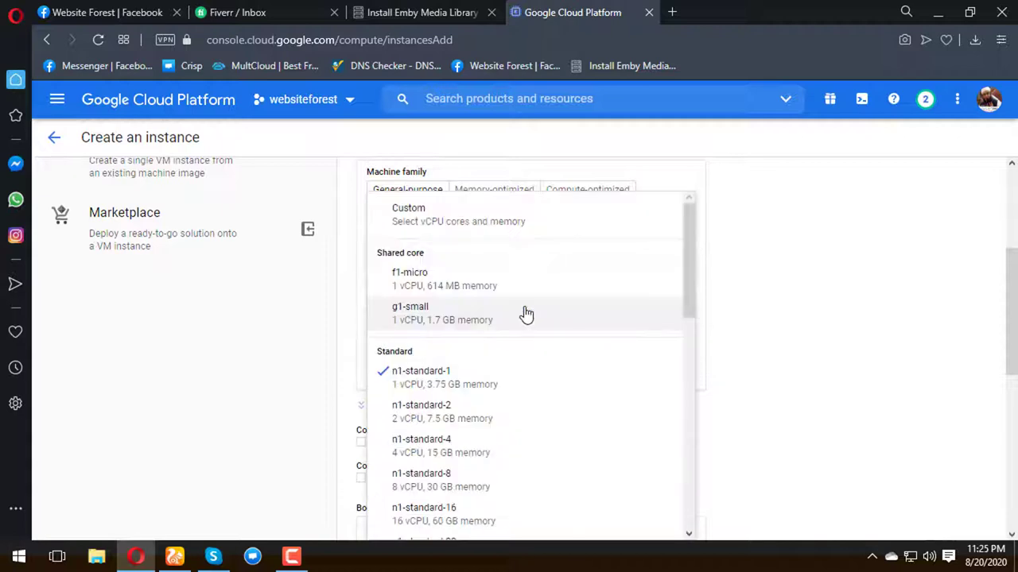
left_click(535, 382)
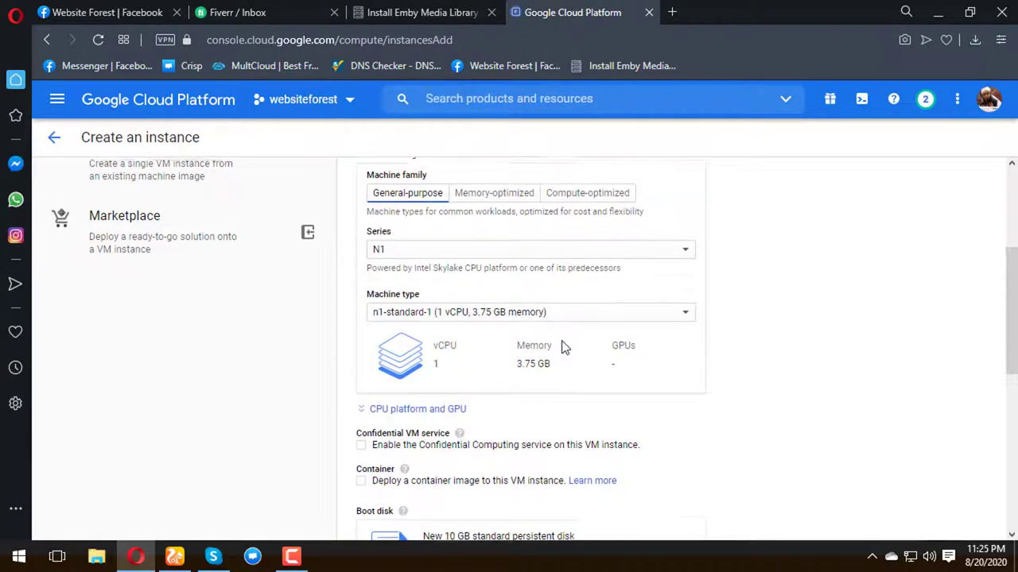
scroll(560, 347, "up", 3)
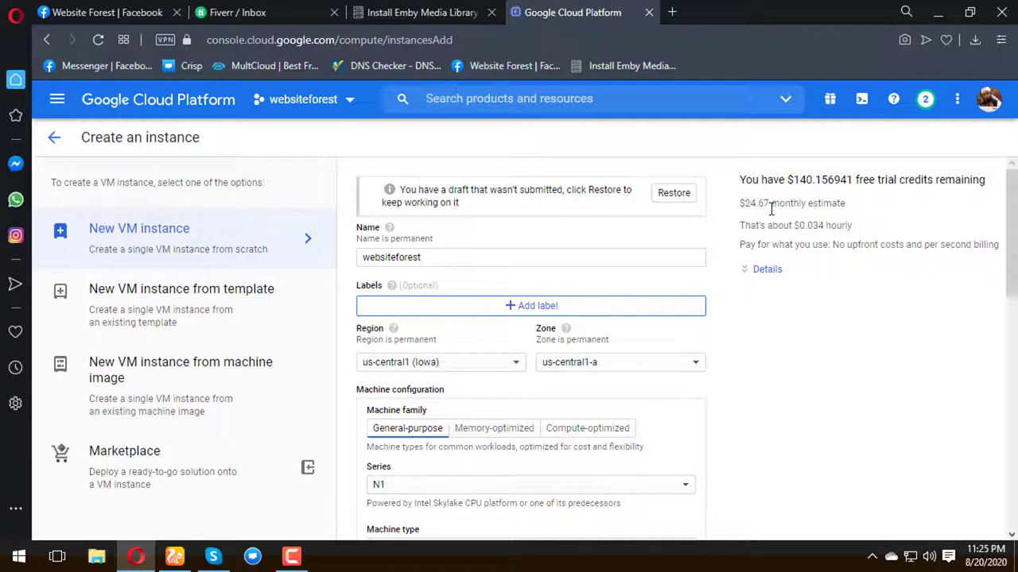
scroll(770, 209, "down", 3)
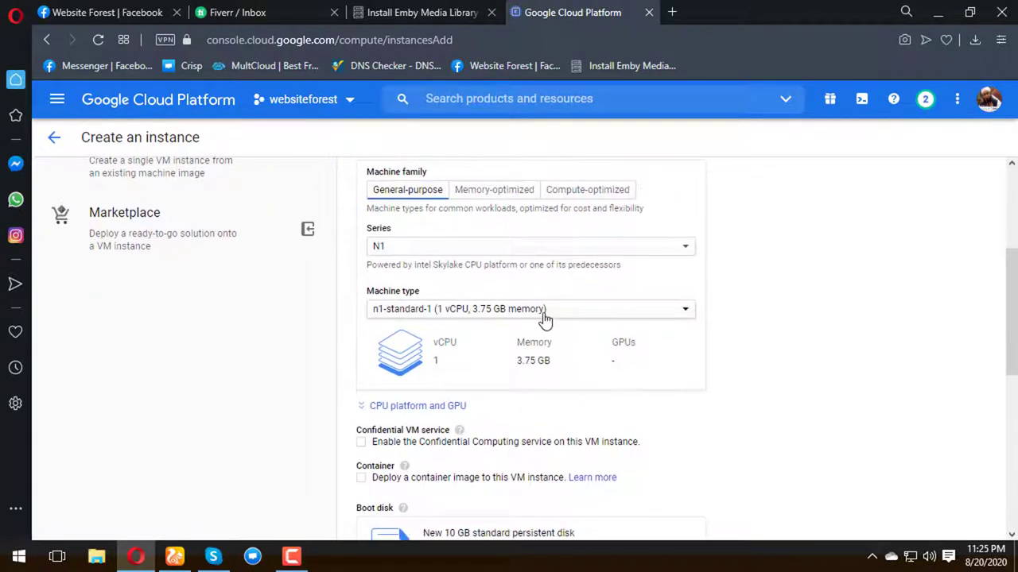
Step: Change the boot disk image to the CentOS operating system, version CentOS 7
scroll(540, 318, "down", 1)
scroll(394, 376, "down", 1)
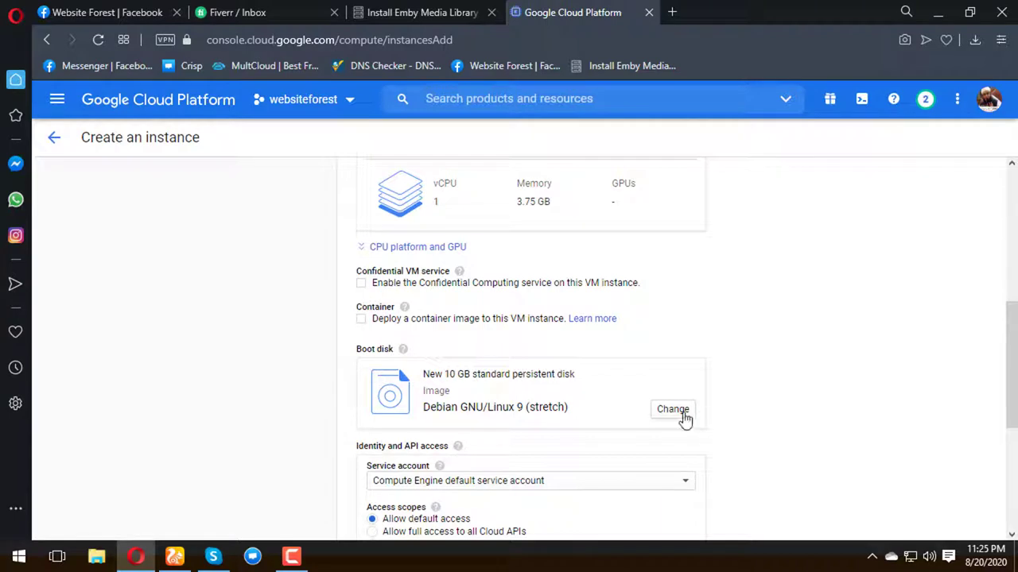
left_click(684, 409)
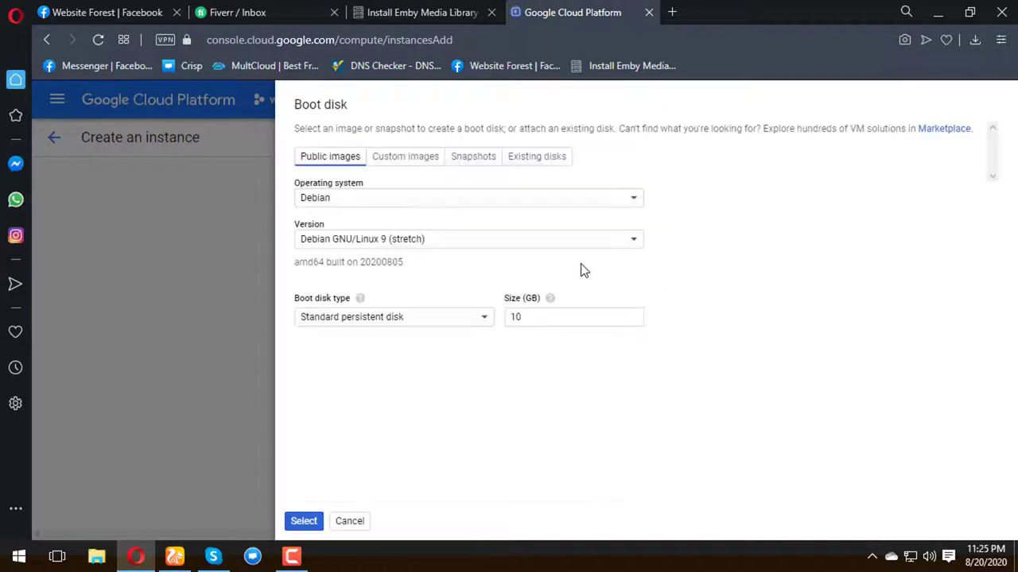
left_click(450, 198)
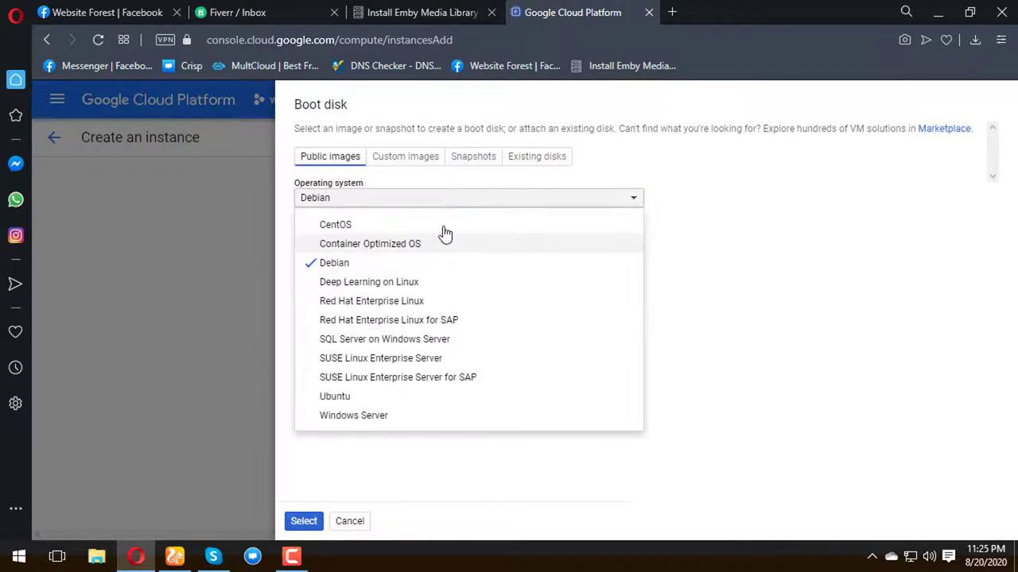
left_click(442, 228)
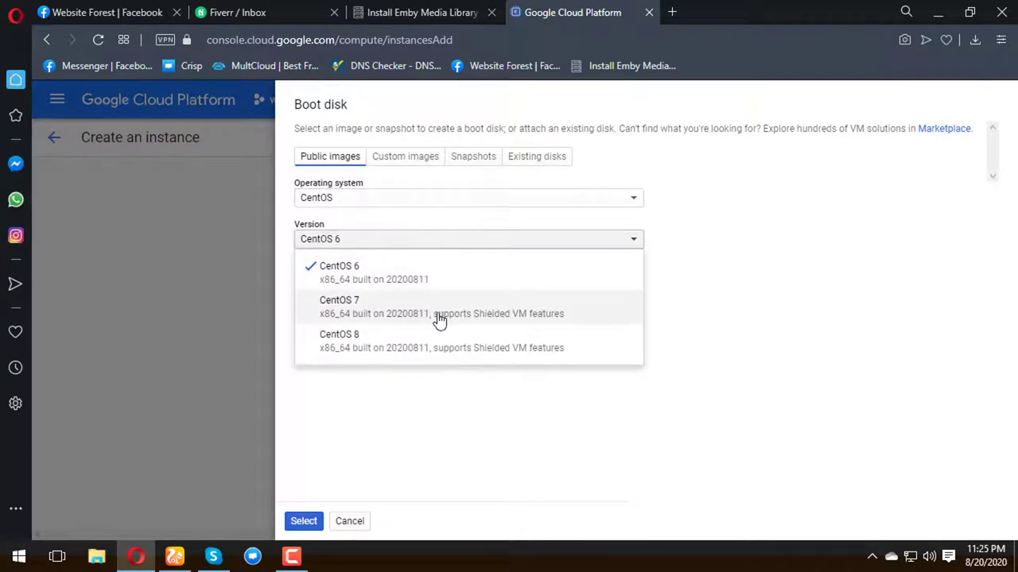
left_click(443, 310)
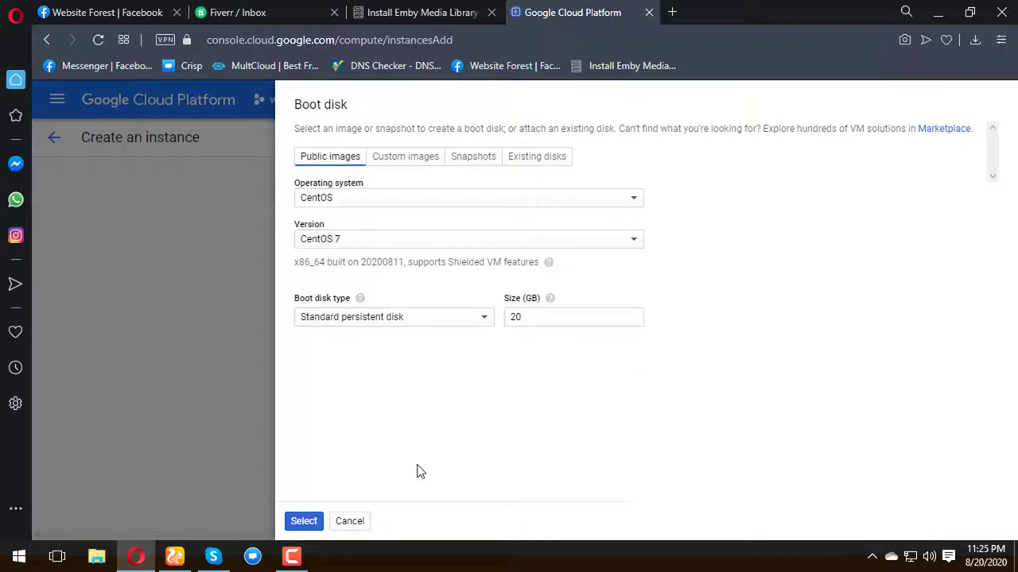
left_click(302, 521)
Step: Allow HTTP and HTTPS traffic through the firewall and create the VM instance
scroll(310, 461, "down", 4)
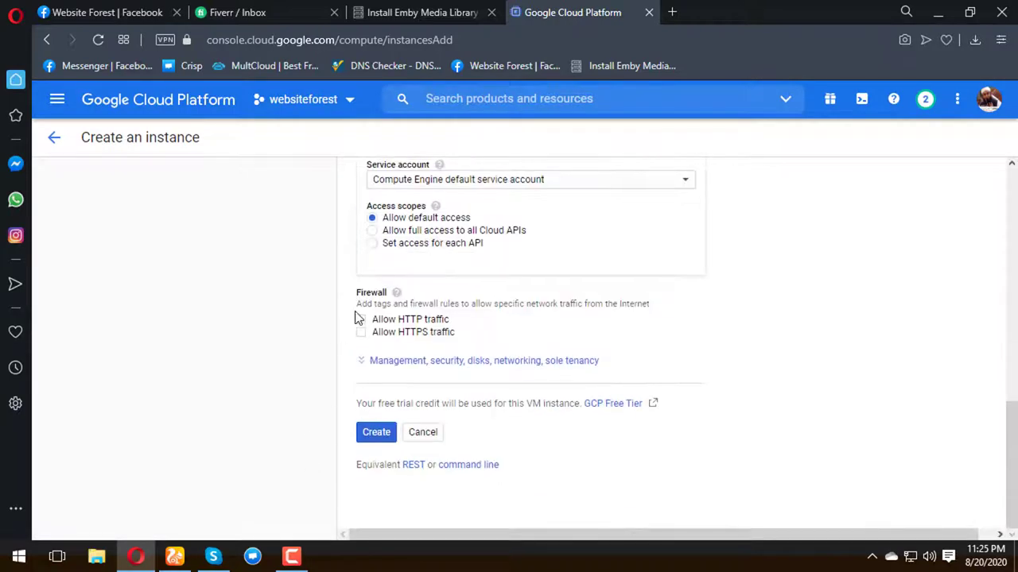
left_click(361, 321)
left_click(362, 333)
left_click(379, 434)
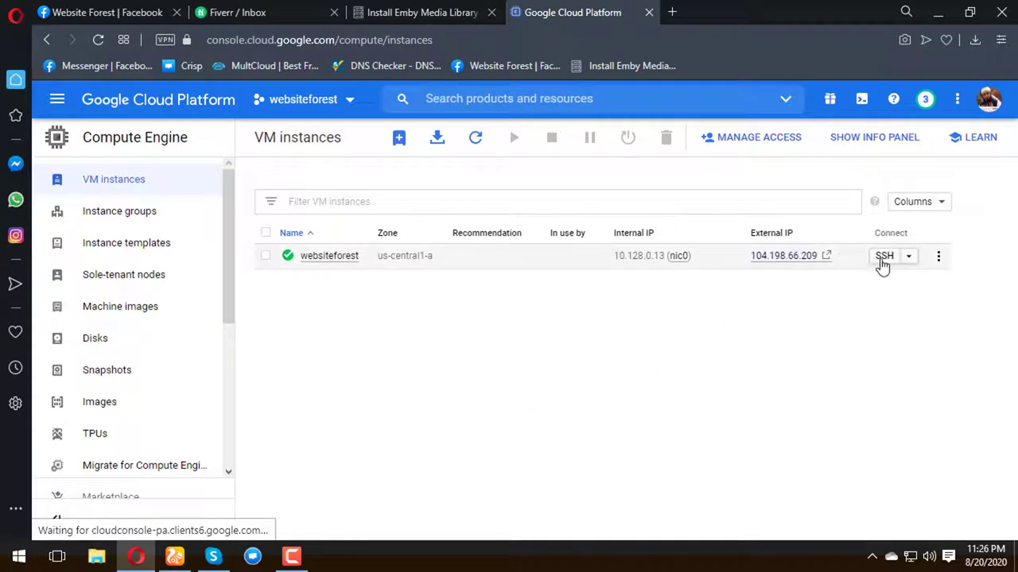
Step: Connect to the websiteforest instance over SSH and switch to the root user with sudo su
left_click(883, 263)
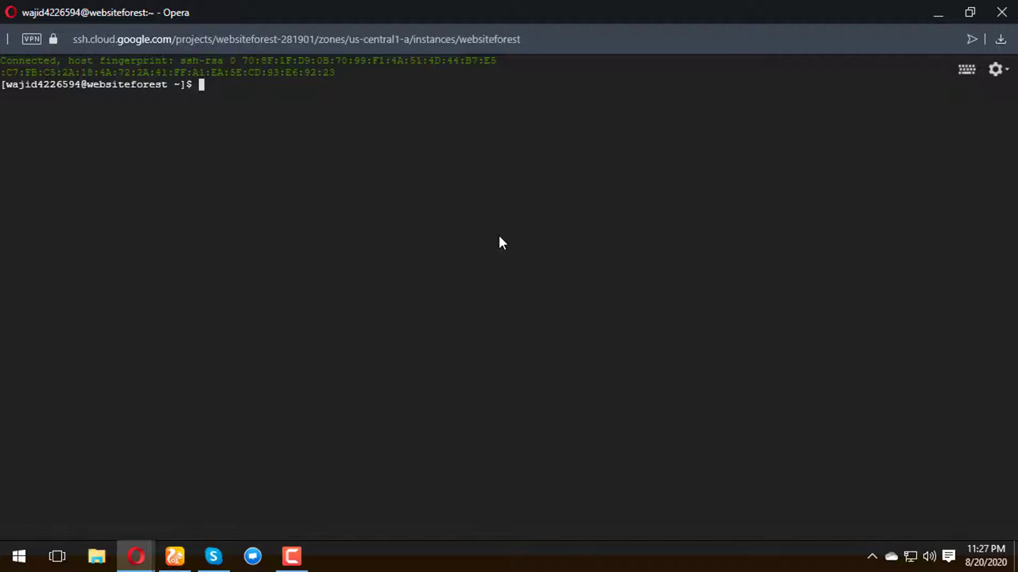
type("sudo su")
key("Return")
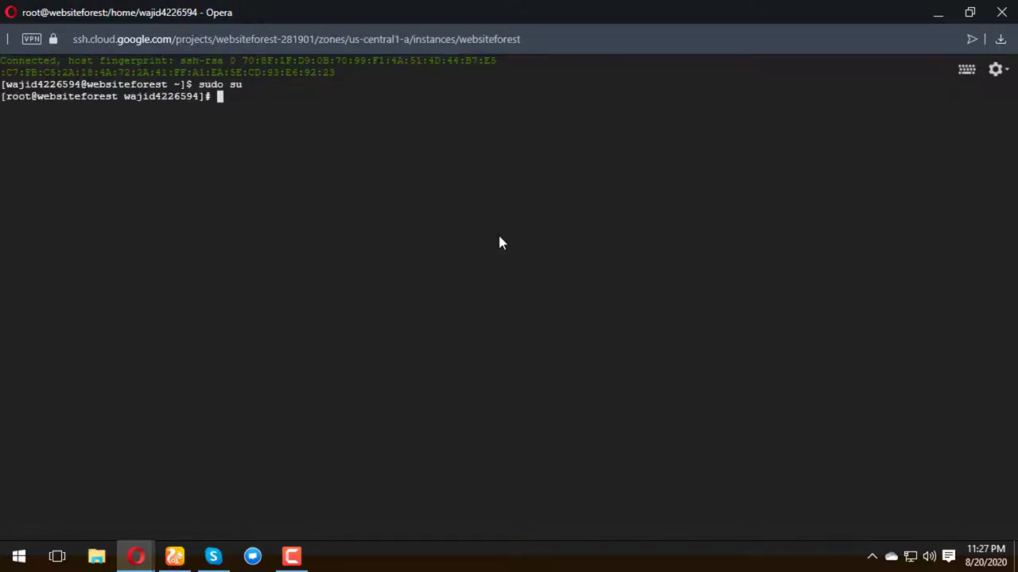
Step: Copy the yum update -y command from the Emby installation guide and run it in the SSH terminal
key("alt+Tab")
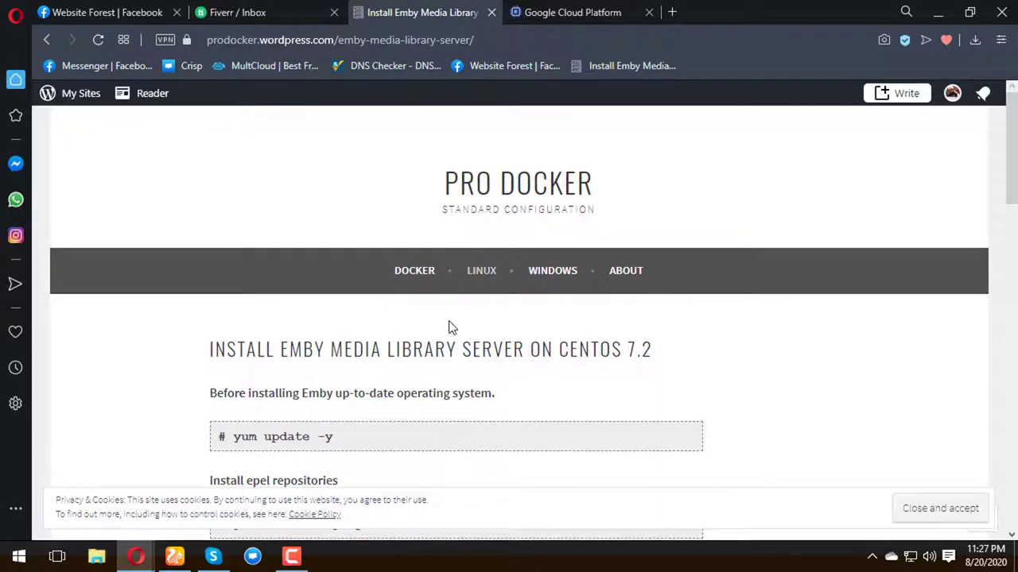
scroll(365, 313, "down", 2)
left_click_drag(341, 285, 233, 290)
key("ctrl+c")
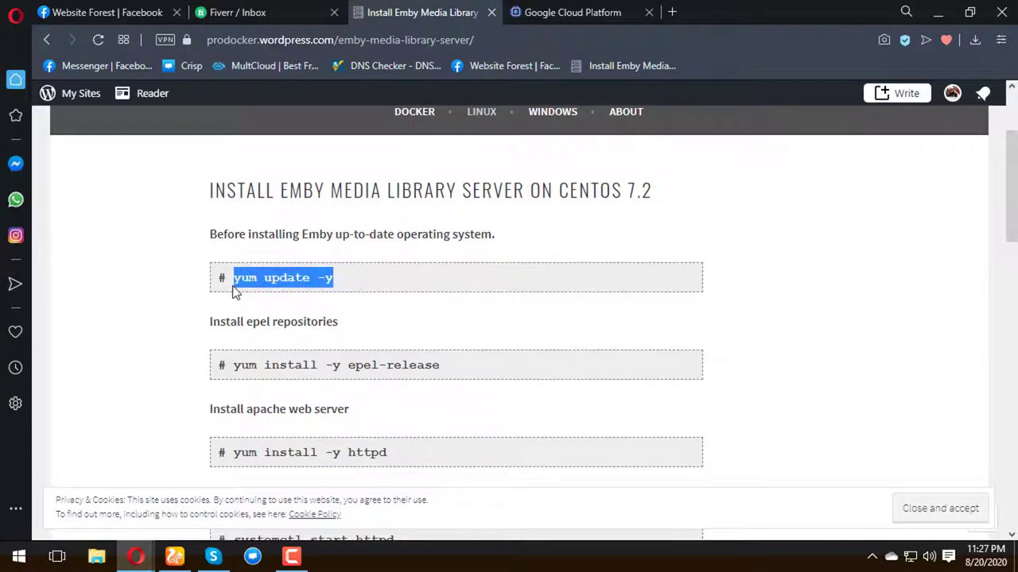
key("alt+Tab")
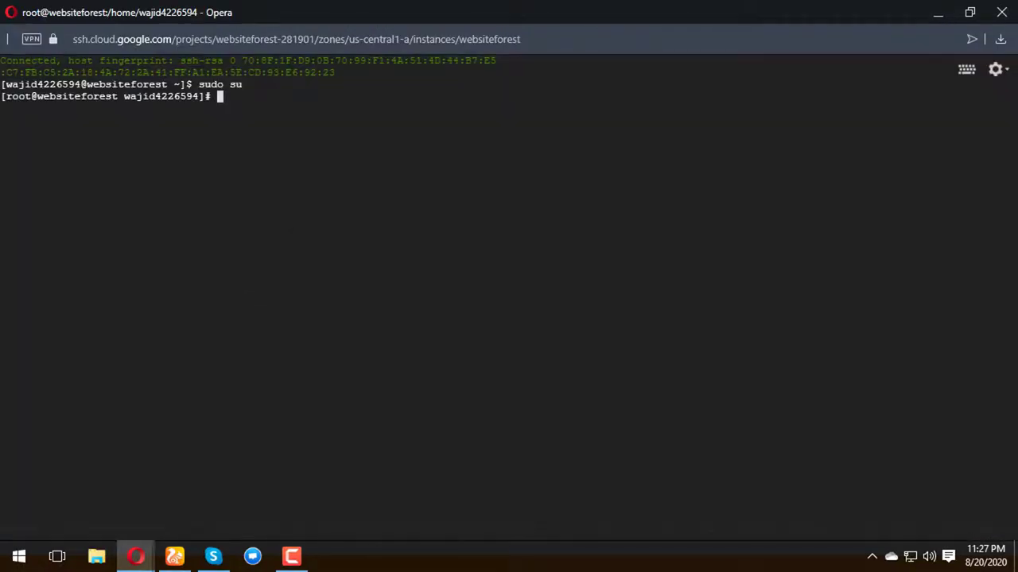
key("ctrl+v")
key("Return")
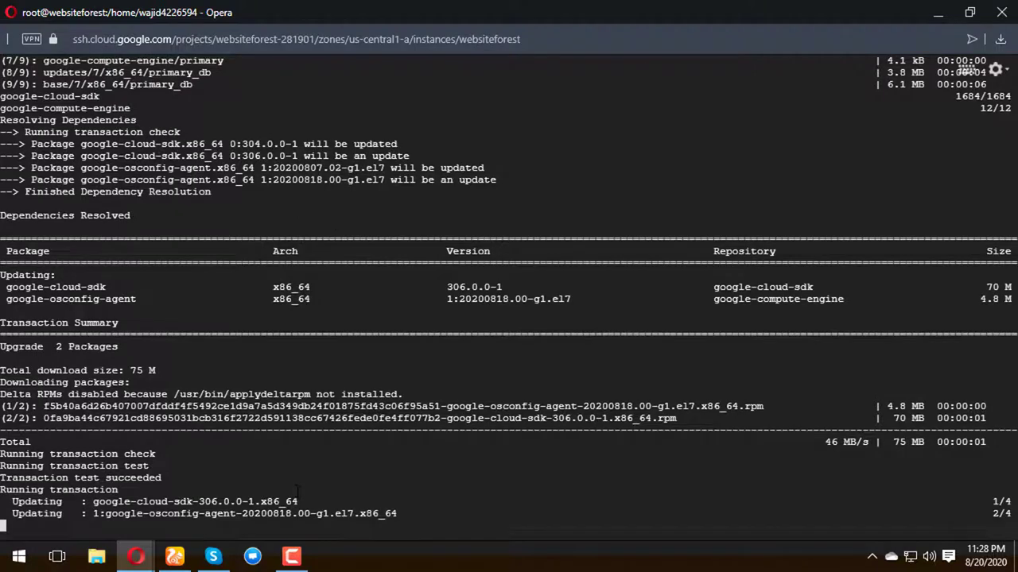
left_click(292, 556)
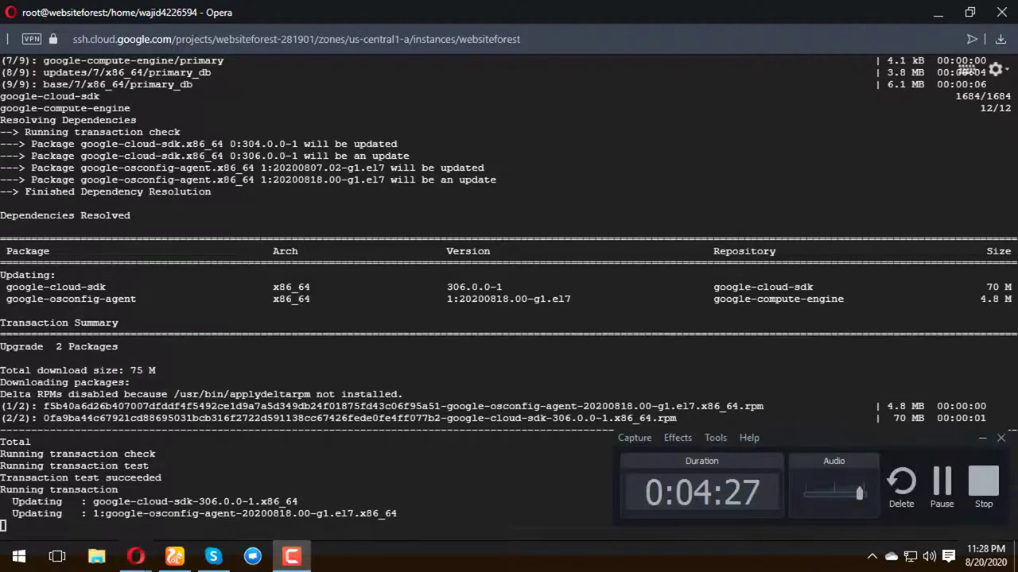
left_click(942, 482)
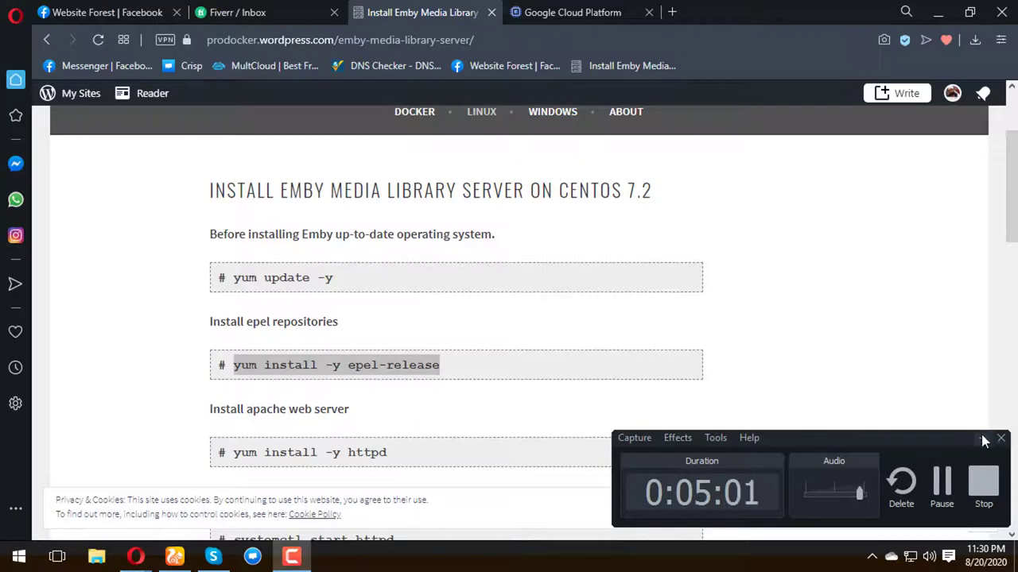
left_click(981, 441)
Step: Run the copied yum install -y epel-release command in the SSH terminal to install the EPEL repositories
mouse_move(136, 556)
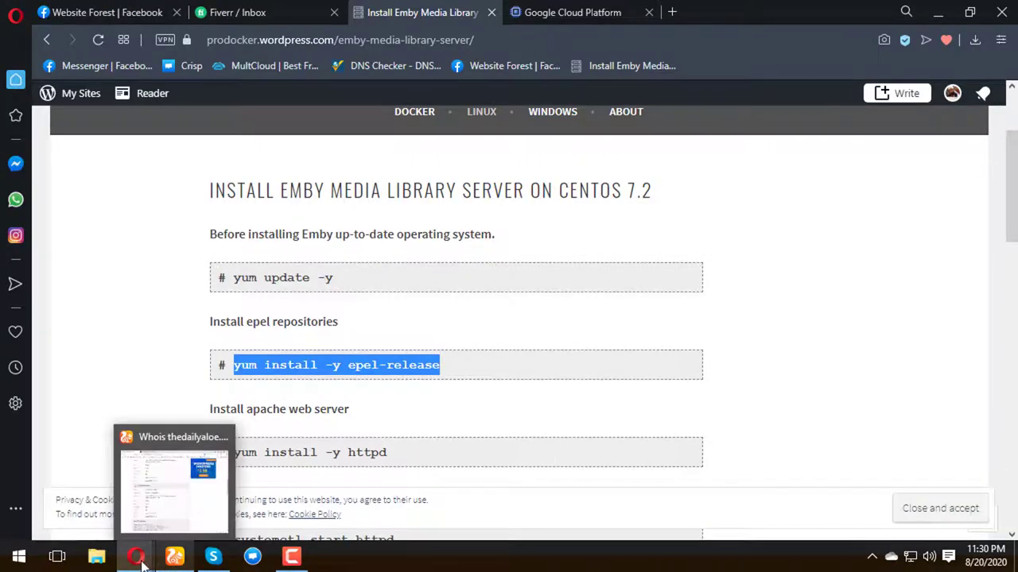
left_click(227, 488)
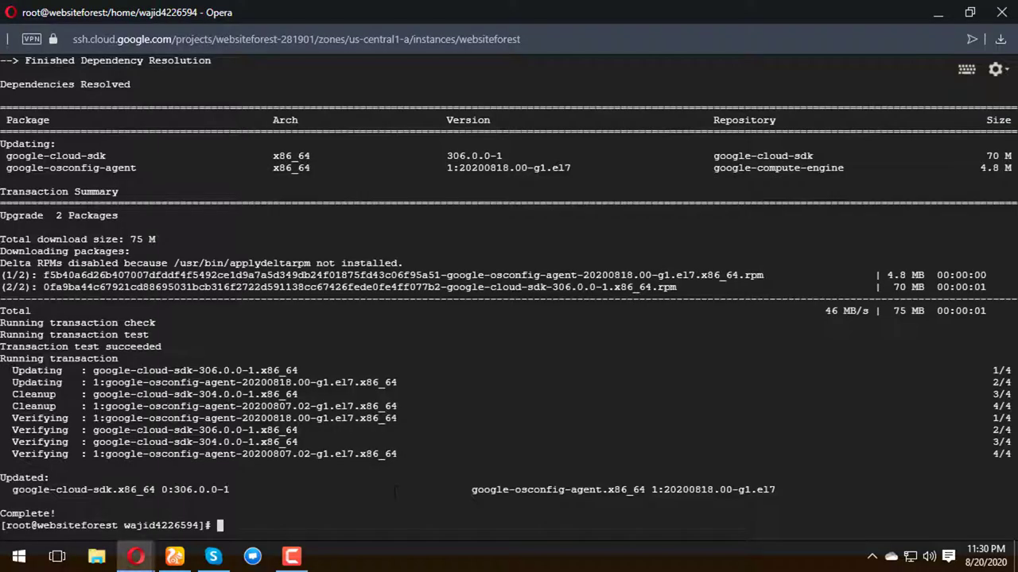
key("ctrl+v")
key("Return")
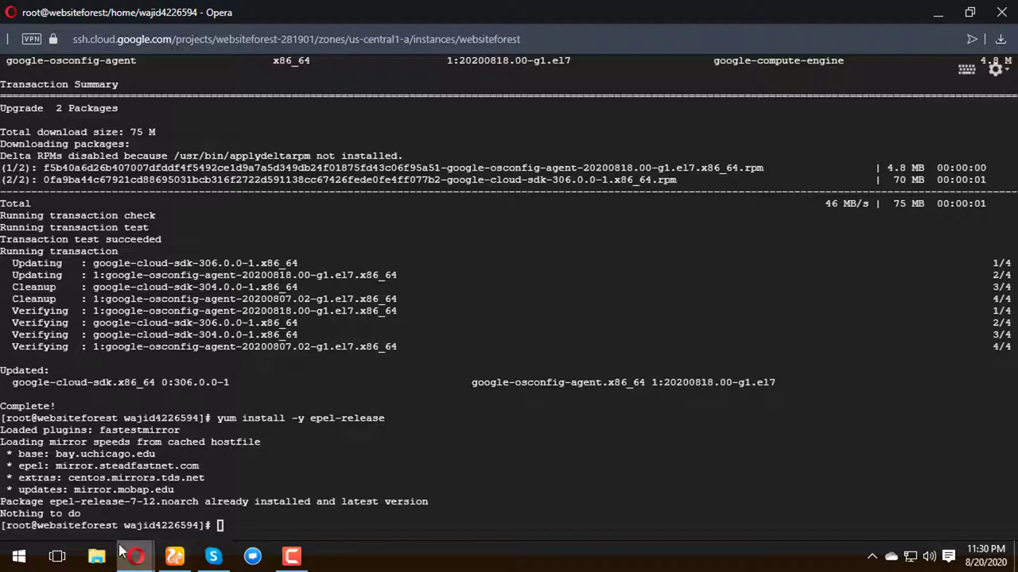
Step: Copy the yum install -y httpd command from the Emby guide and run it in the SSH terminal to install Apache
mouse_move(135, 557)
left_click(167, 481)
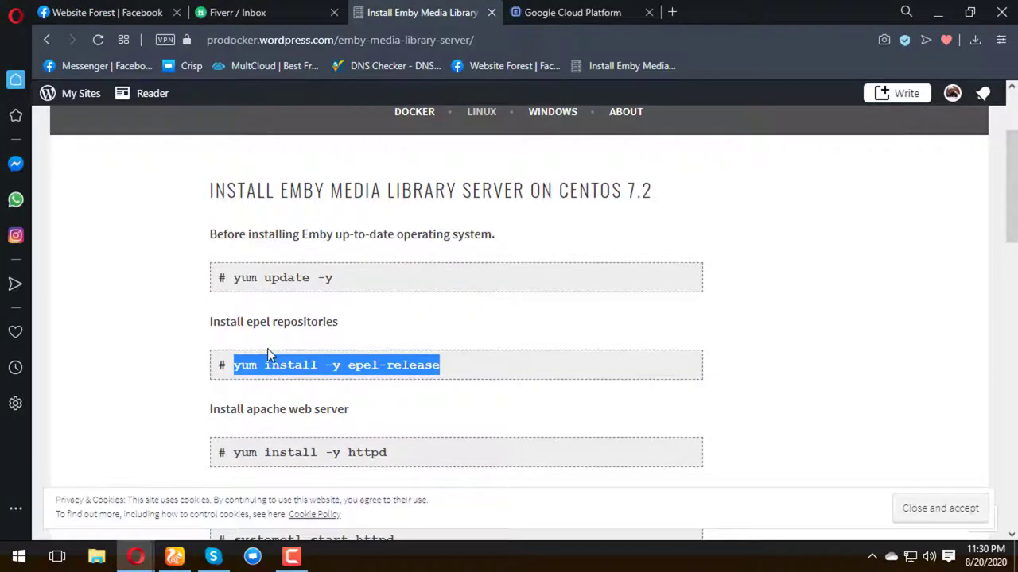
scroll(268, 355, "down", 2)
left_click(393, 293)
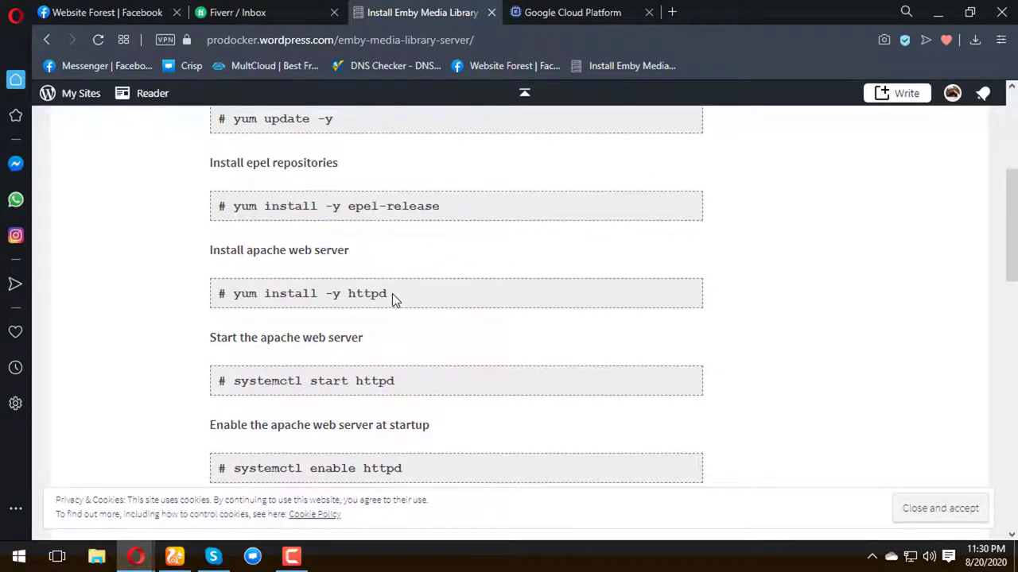
left_click_drag(390, 293, 236, 293)
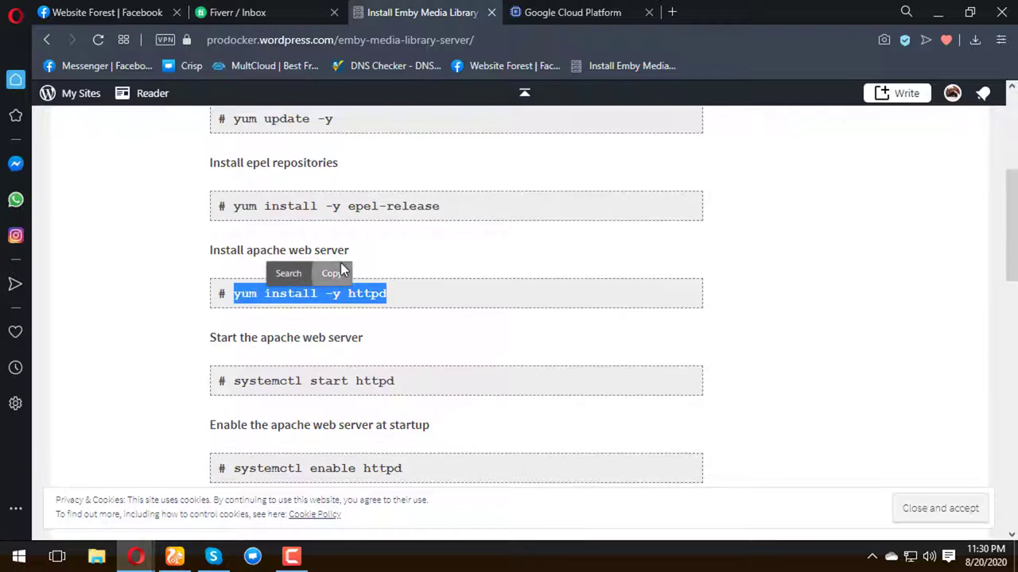
left_click(331, 273)
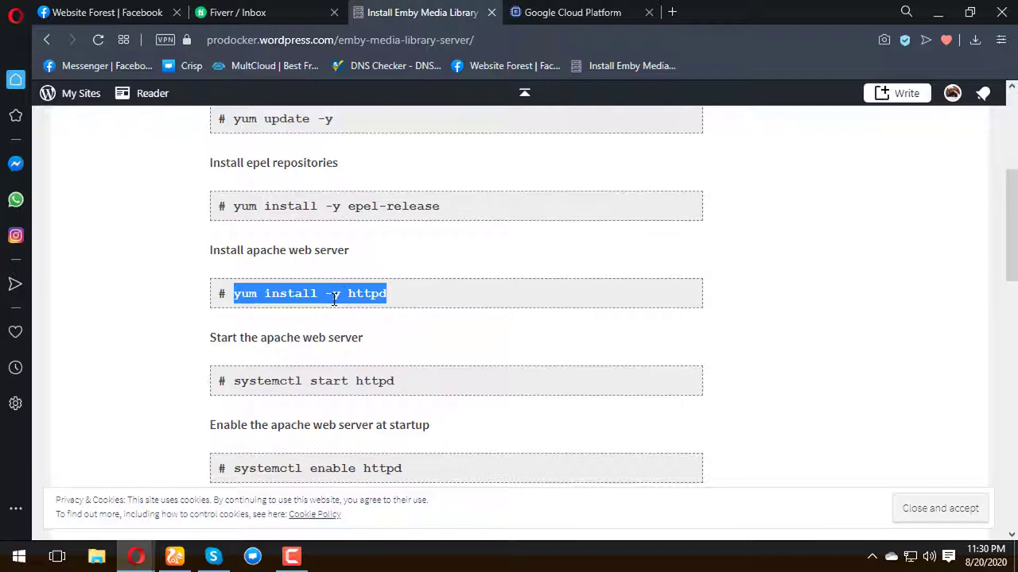
left_click(135, 555)
left_click(251, 517)
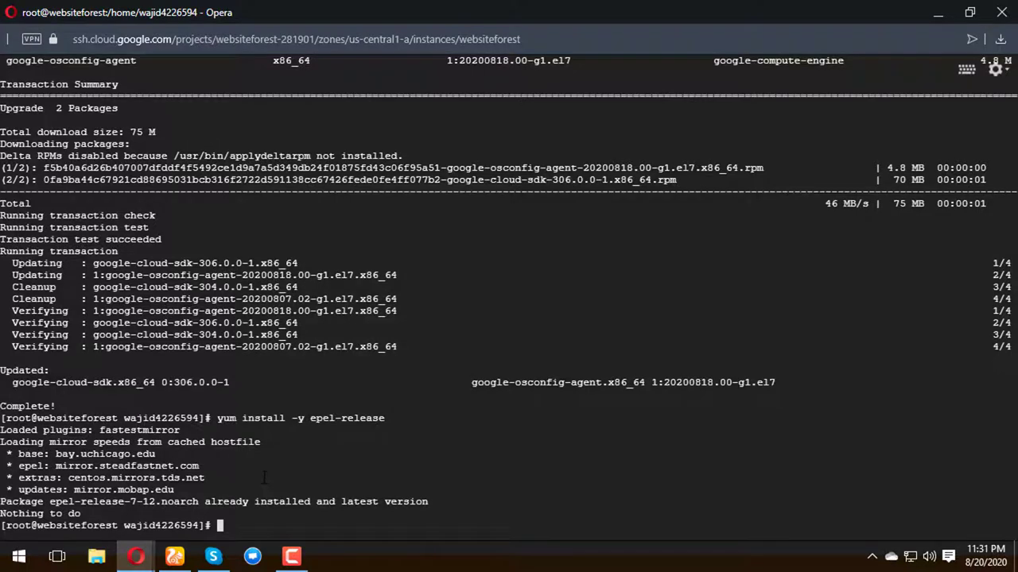
key("ctrl+v")
key("Return")
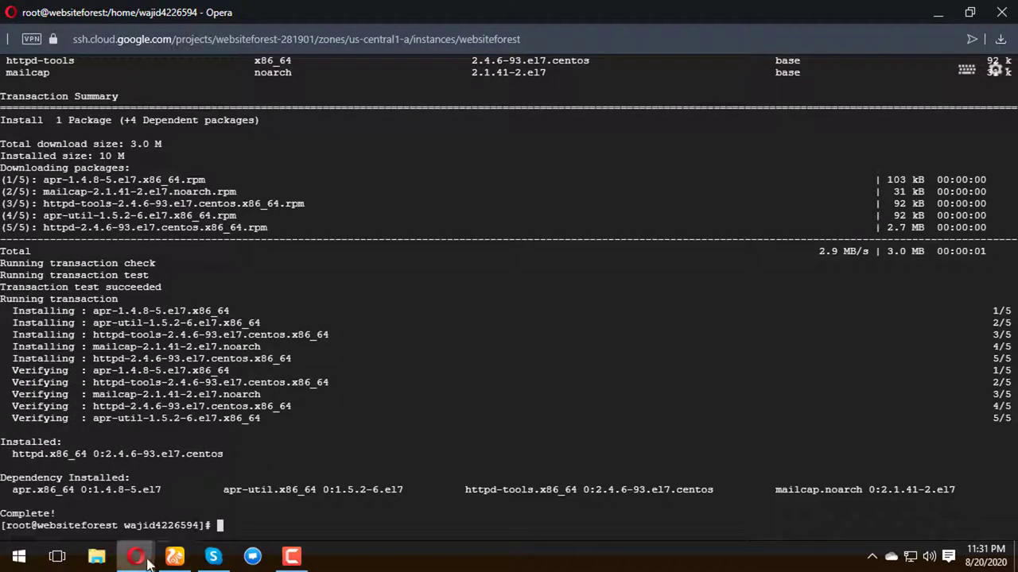
Step: Copy the systemctl start httpd command from the guide and run it in the SSH terminal to start Apache
mouse_move(136, 556)
left_click(110, 497)
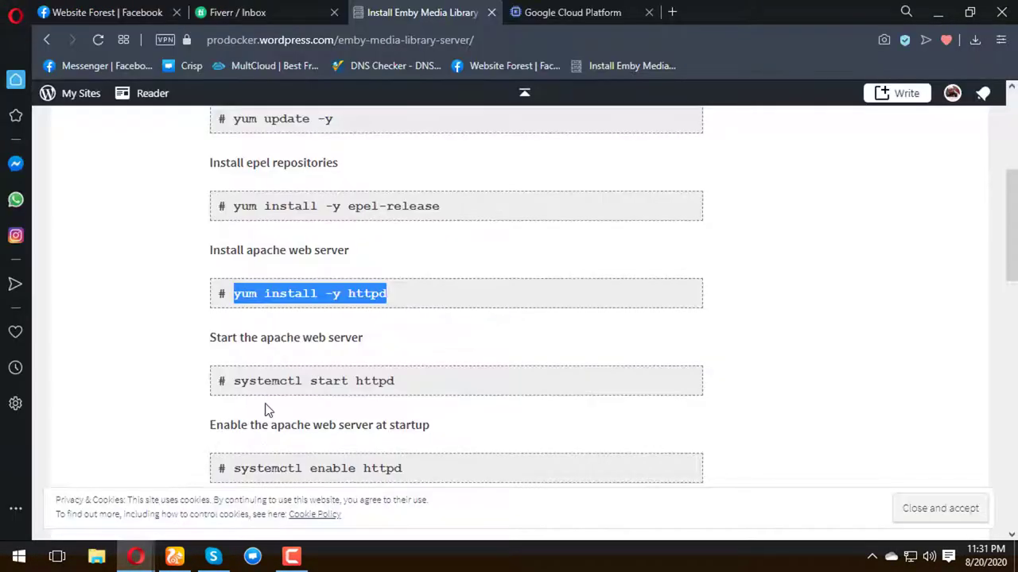
scroll(275, 353, "down", 1)
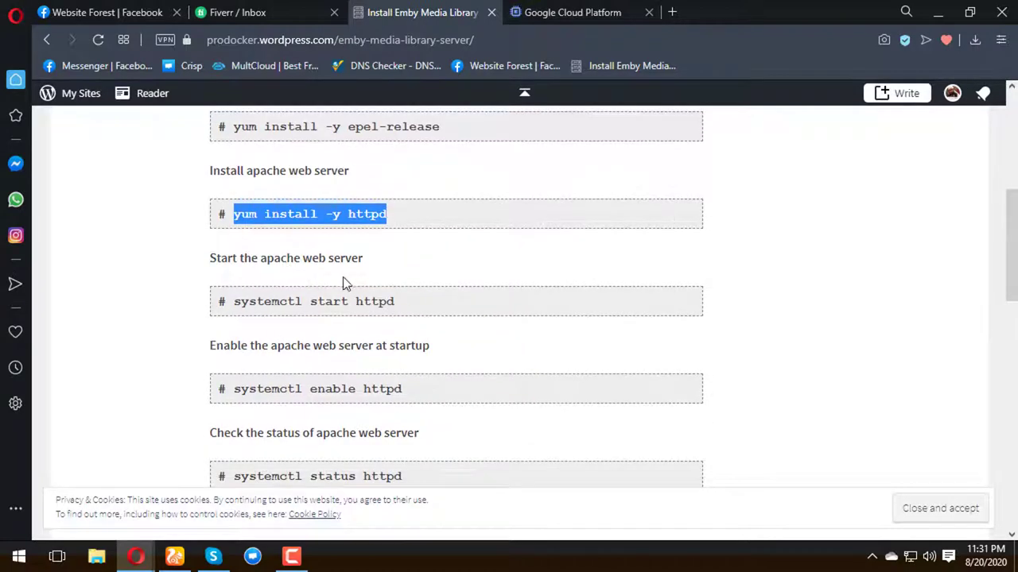
left_click(380, 302)
left_click_drag(394, 302, 233, 304)
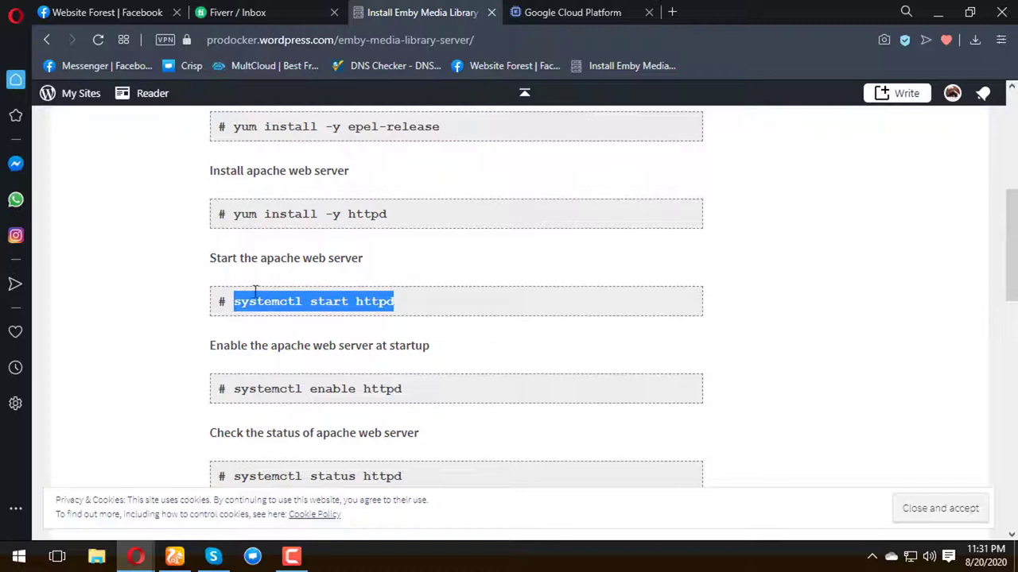
left_click(328, 280)
left_click(136, 557)
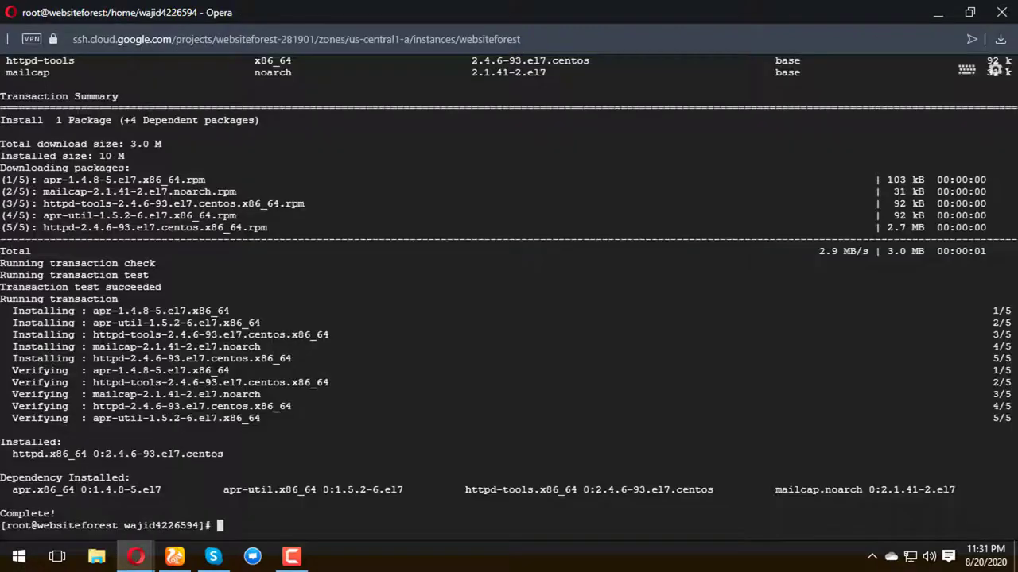
key("ctrl+v")
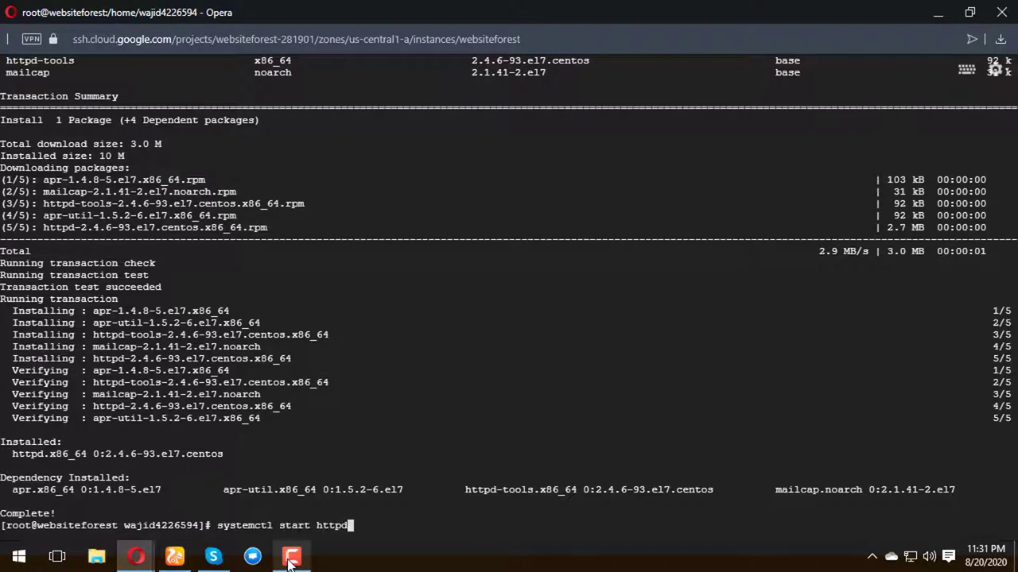
key("Return")
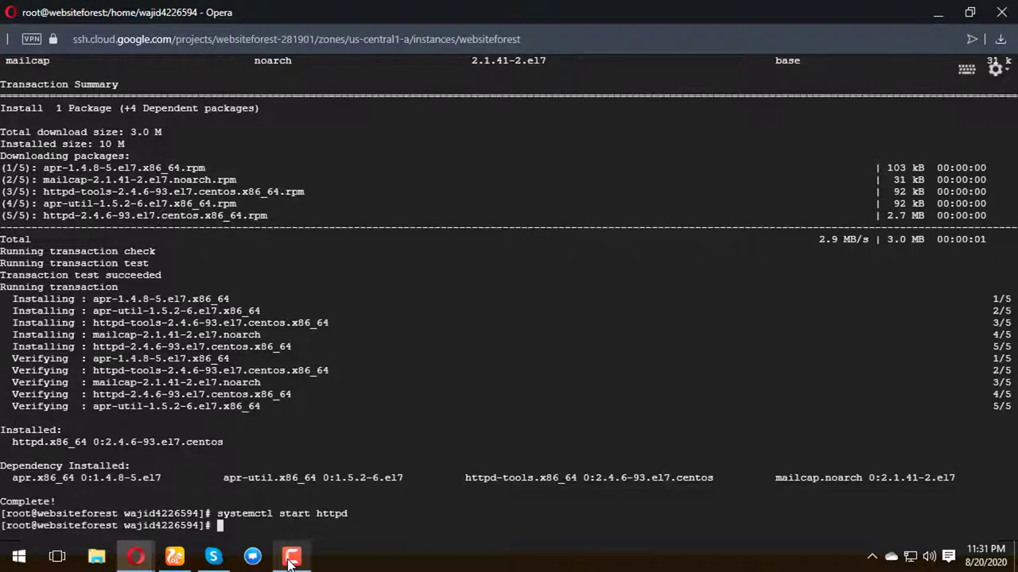
Step: Enable Apache at startup by running the guide's systemctl enable httpd command in the SSH terminal
key("alt+Tab")
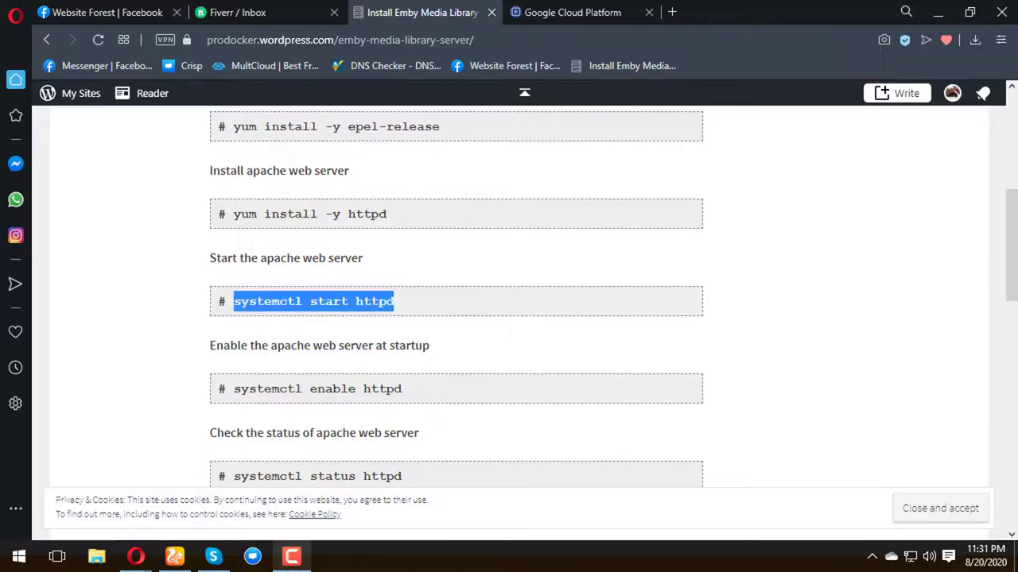
left_click(446, 406)
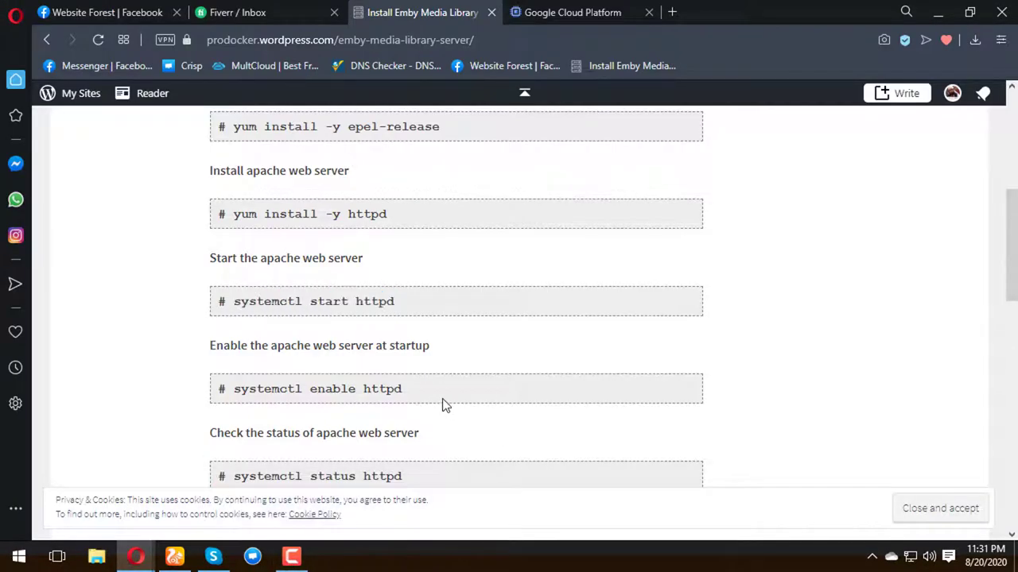
left_click_drag(401, 389, 234, 390)
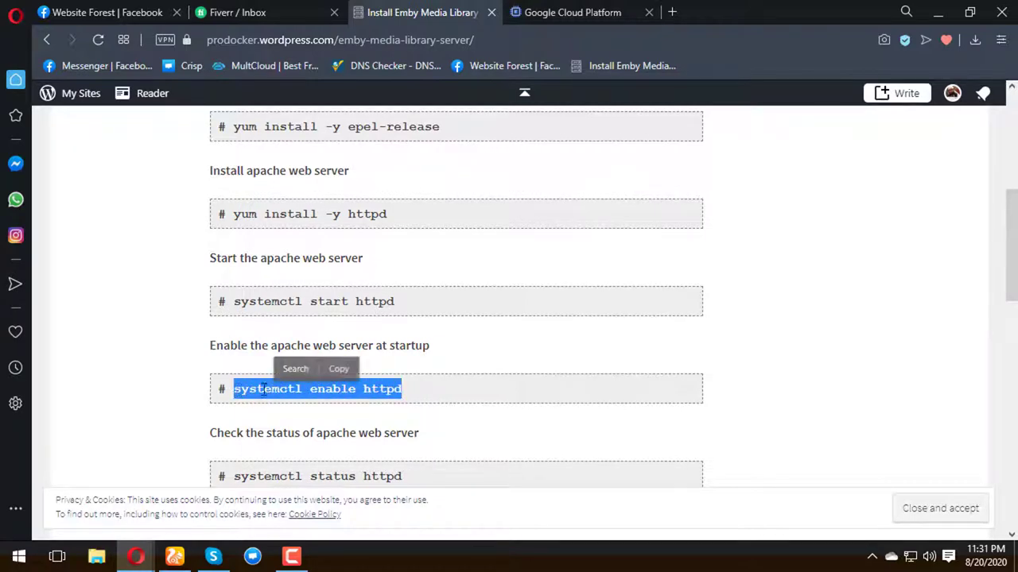
left_click(337, 371)
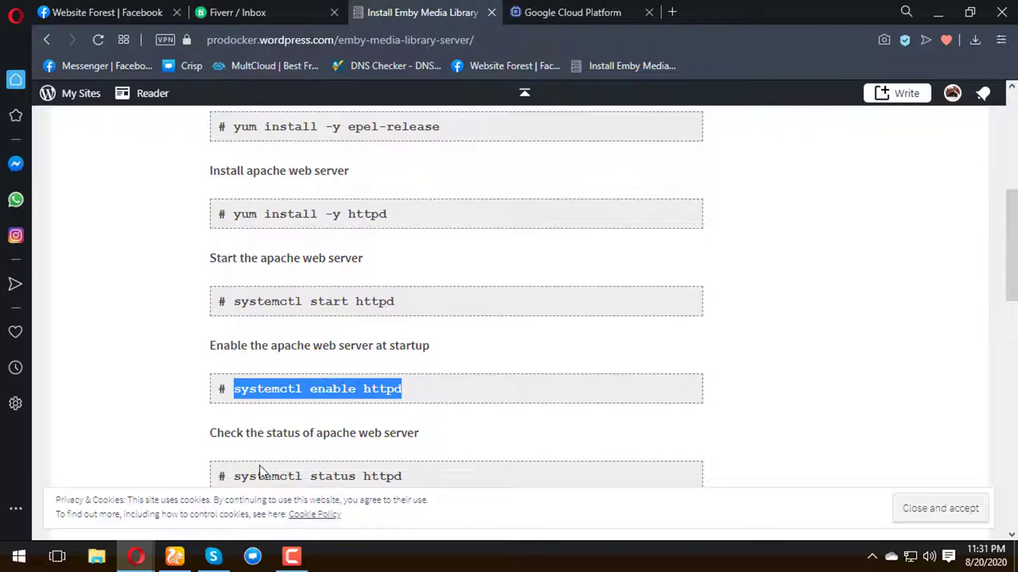
mouse_move(136, 558)
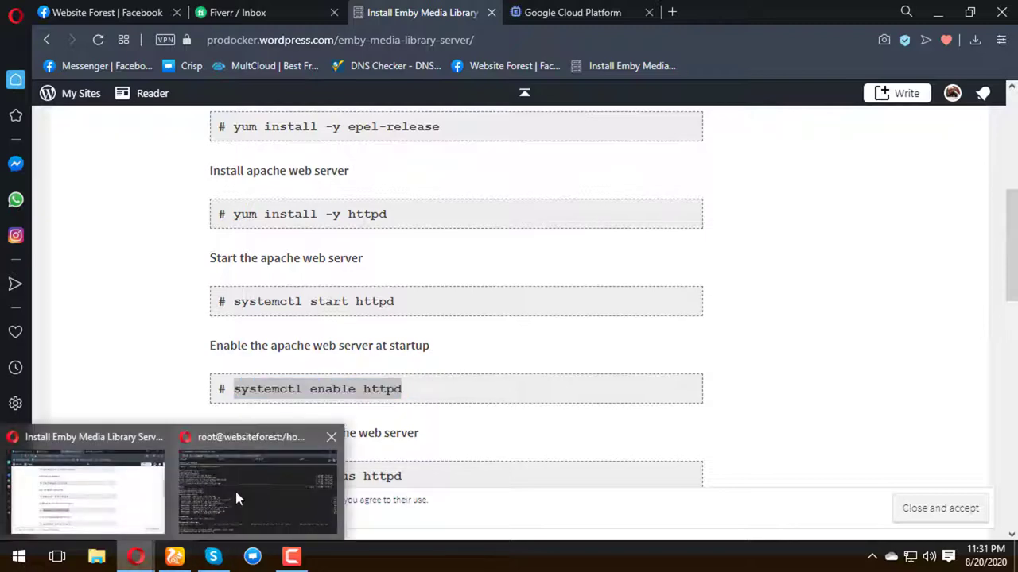
left_click(234, 488)
key("ctrl+v")
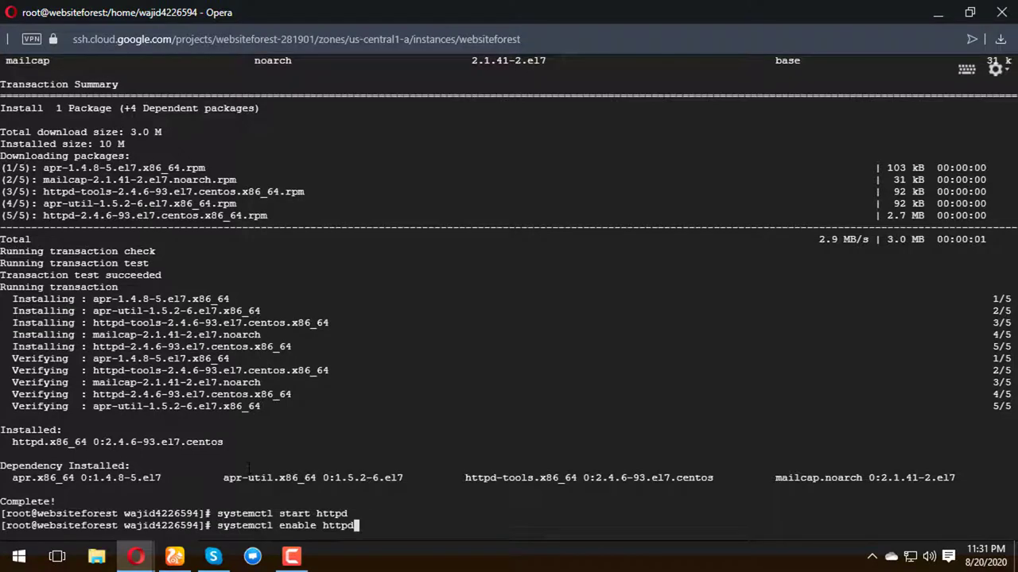
key("Return")
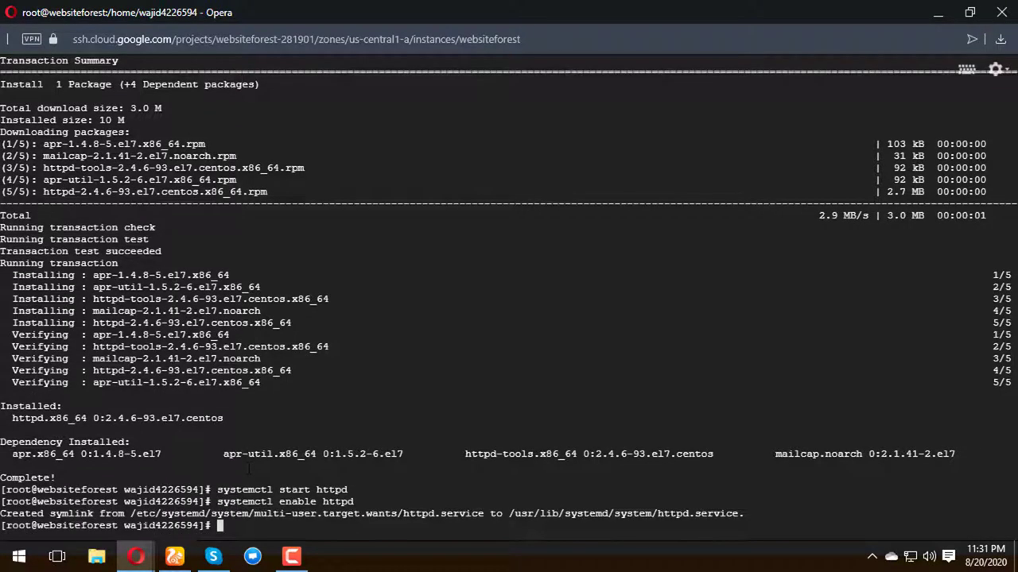
Step: Check the Apache web server's status by running the guide's systemctl status httpd command in the SSH terminal
key("alt+Tab")
scroll(267, 427, "down", 1)
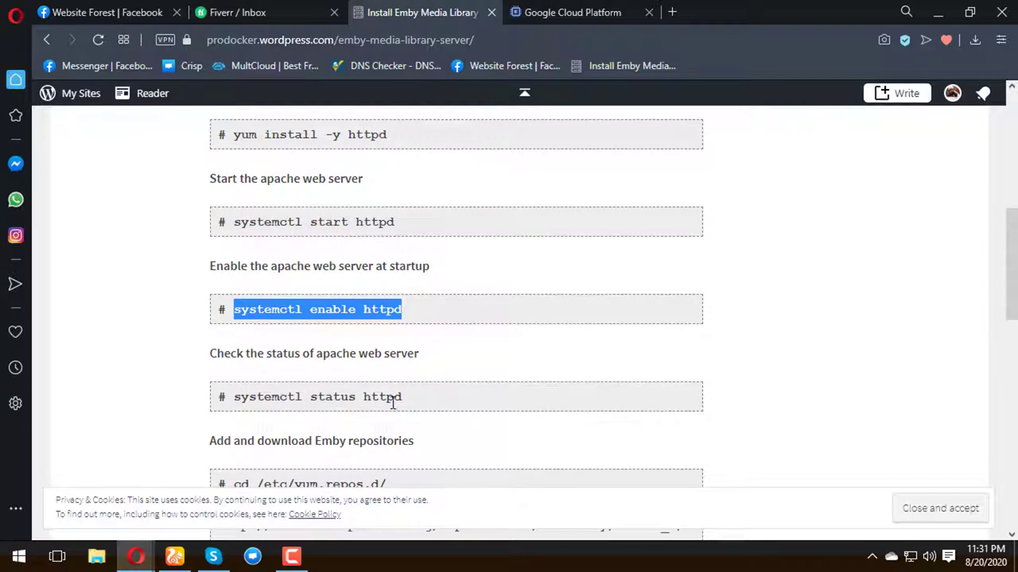
left_click(420, 405)
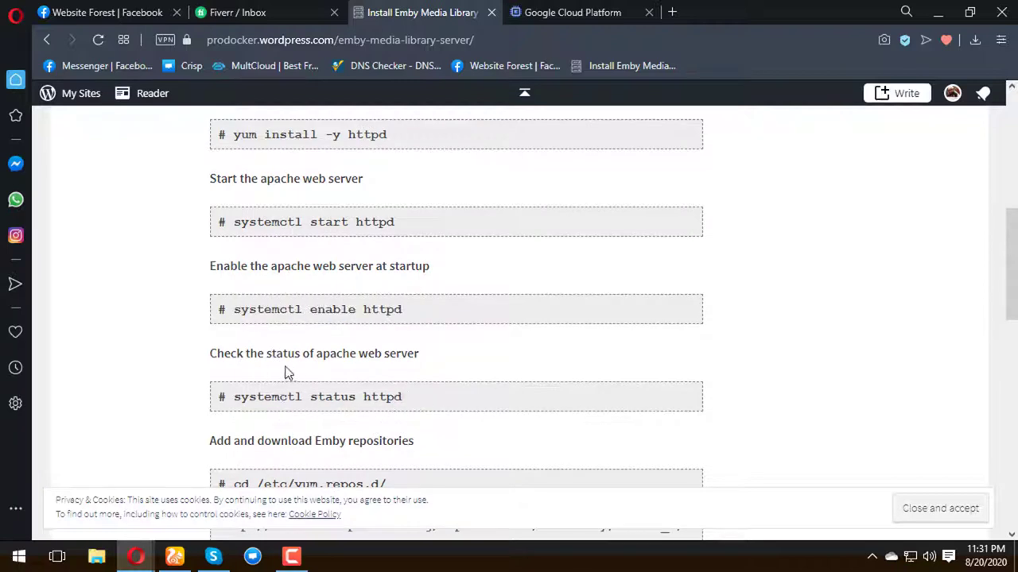
left_click_drag(404, 395, 226, 380)
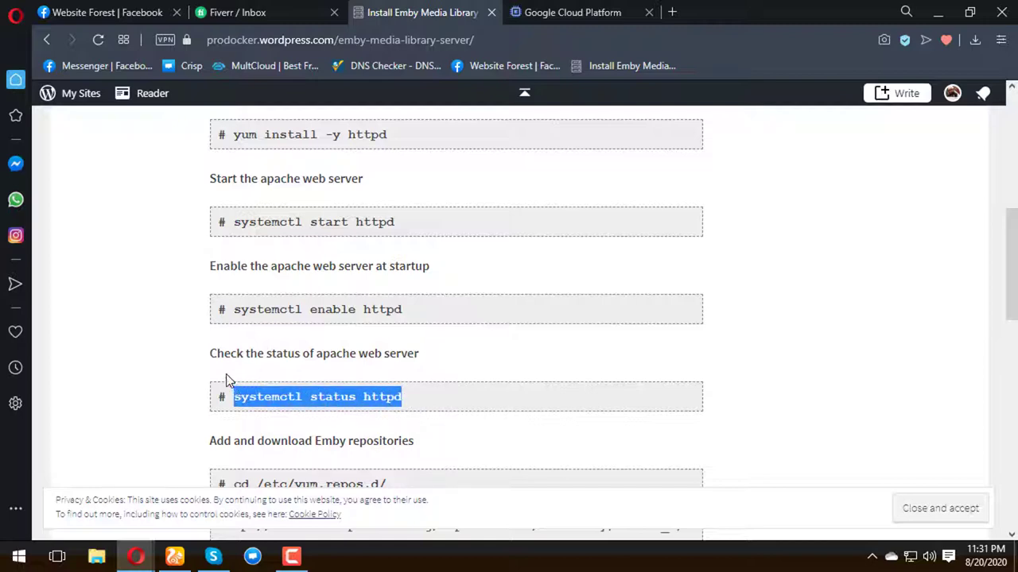
key("alt+Tab")
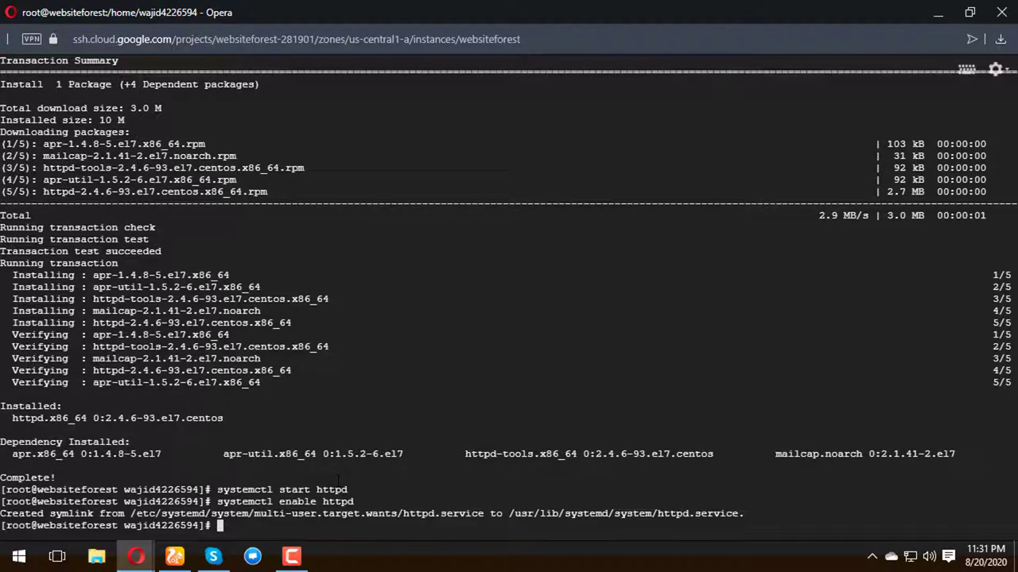
key("ctrl+v")
key("Return")
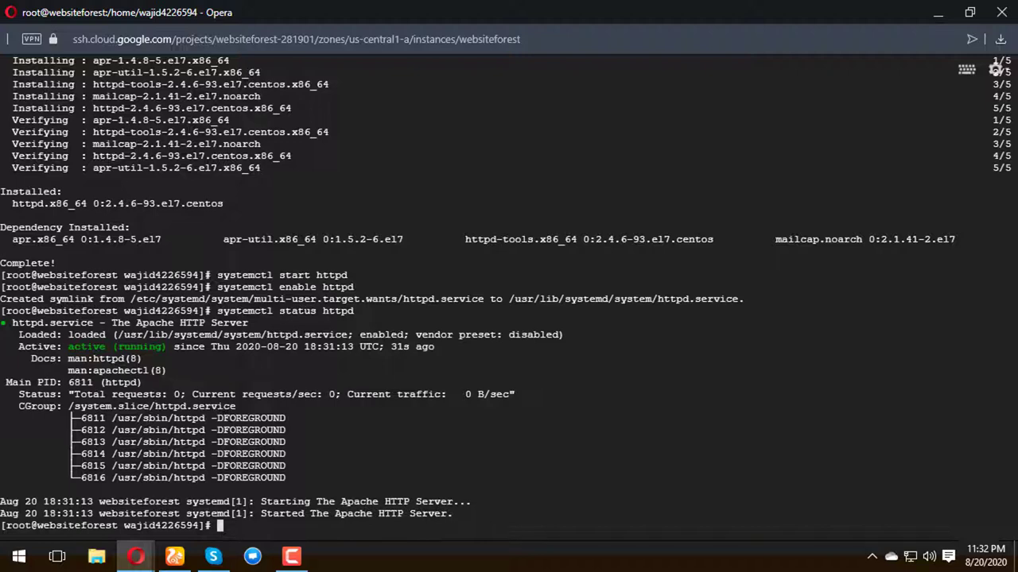
Step: Copy the cd /etc/yum.repos.d/ command from the guide and run it in the SSH terminal to change to the repository directory
key("alt+Tab")
scroll(321, 464, "down", 1)
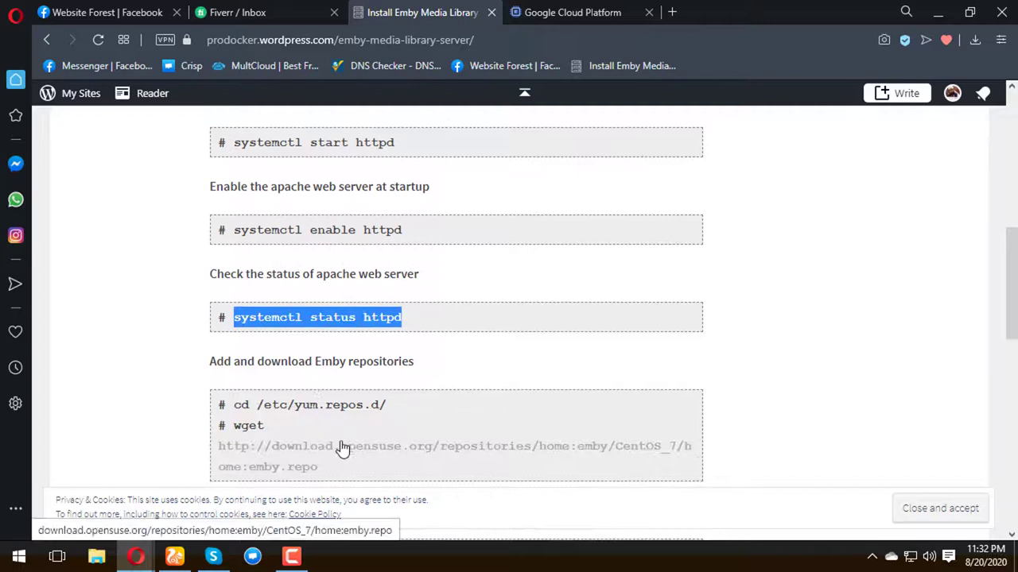
left_click(411, 404)
left_click_drag(401, 407, 231, 410)
key("ctrl+c")
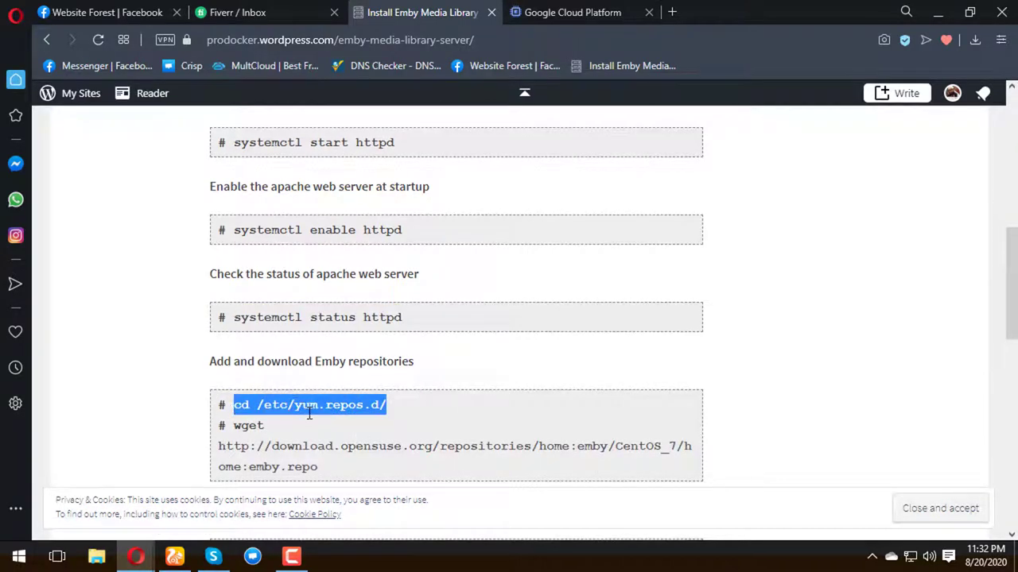
key("alt+Tab")
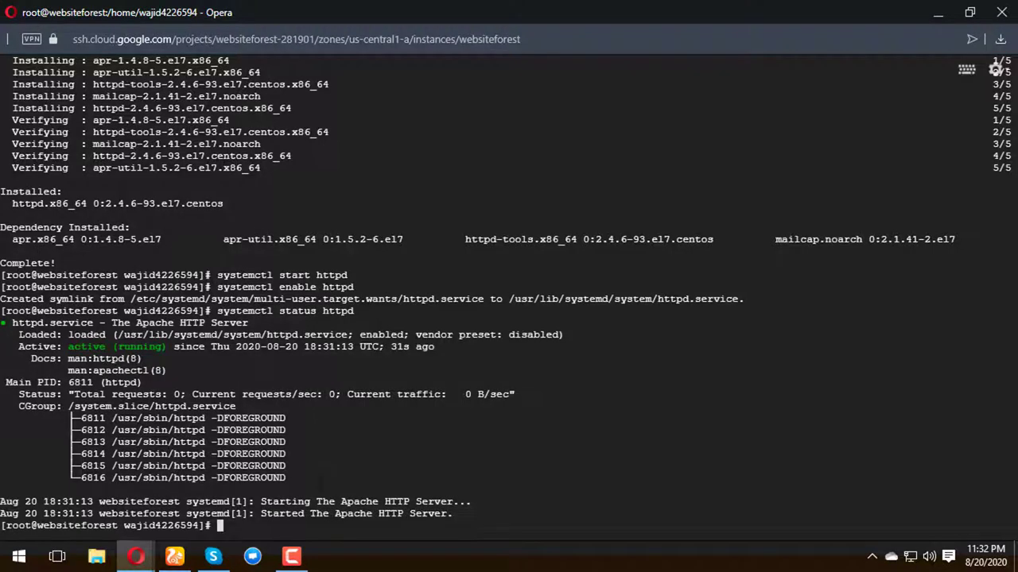
key("ctrl+v")
key("Return")
Step: Copy yum -y install wget from the CentOS Web Panel server update page and run it in the SSH terminal to install wget
key("alt+Tab")
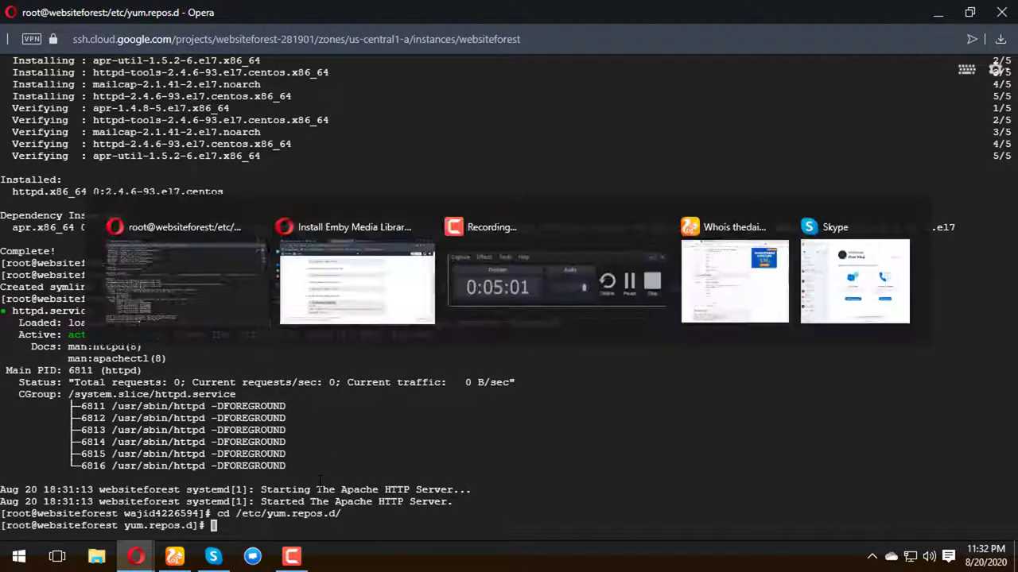
left_click(282, 426)
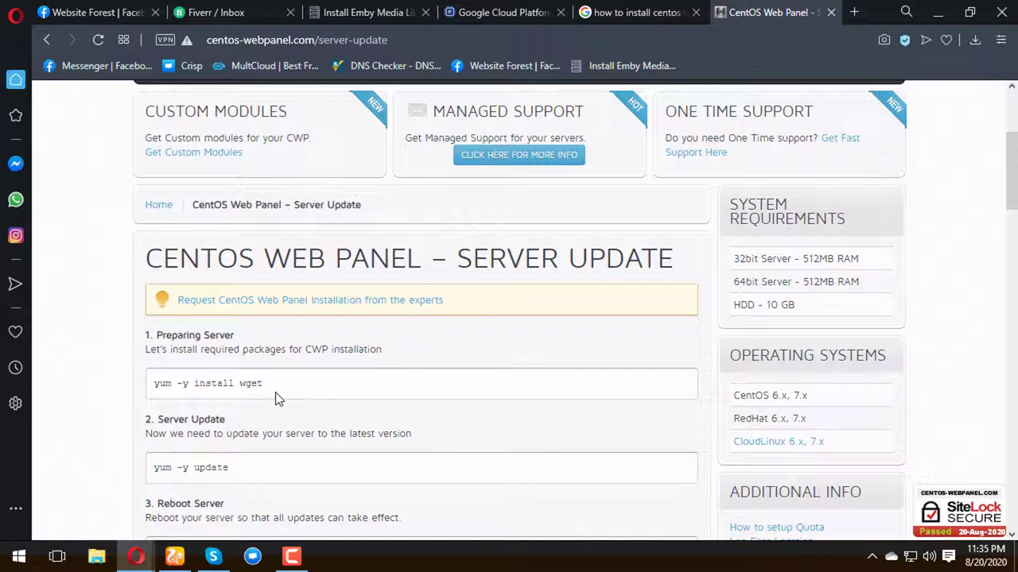
left_click_drag(266, 384, 154, 387)
key("ctrl+c")
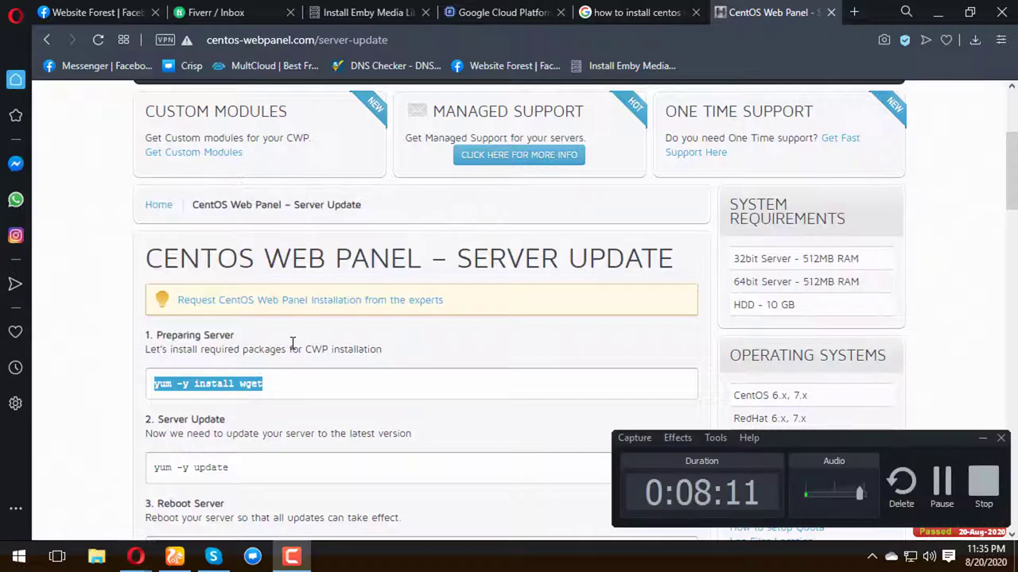
left_click(983, 438)
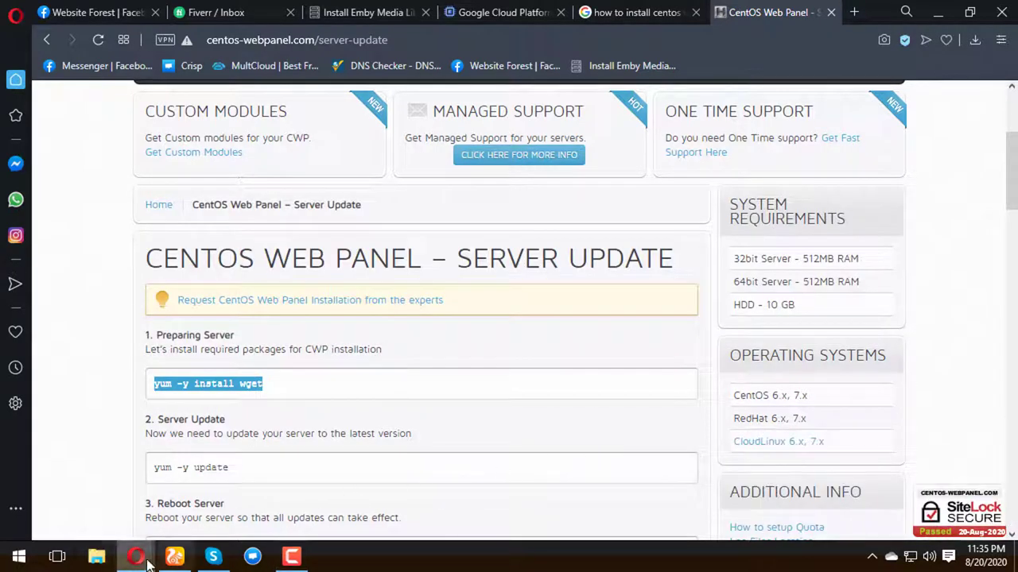
mouse_move(135, 556)
left_click(302, 497)
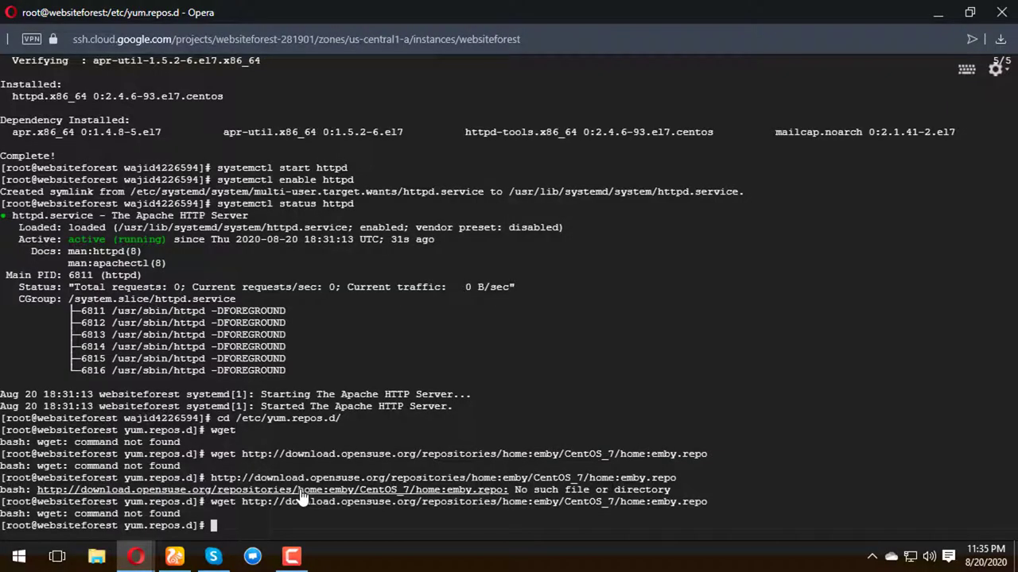
key("ctrl+v")
key("Return")
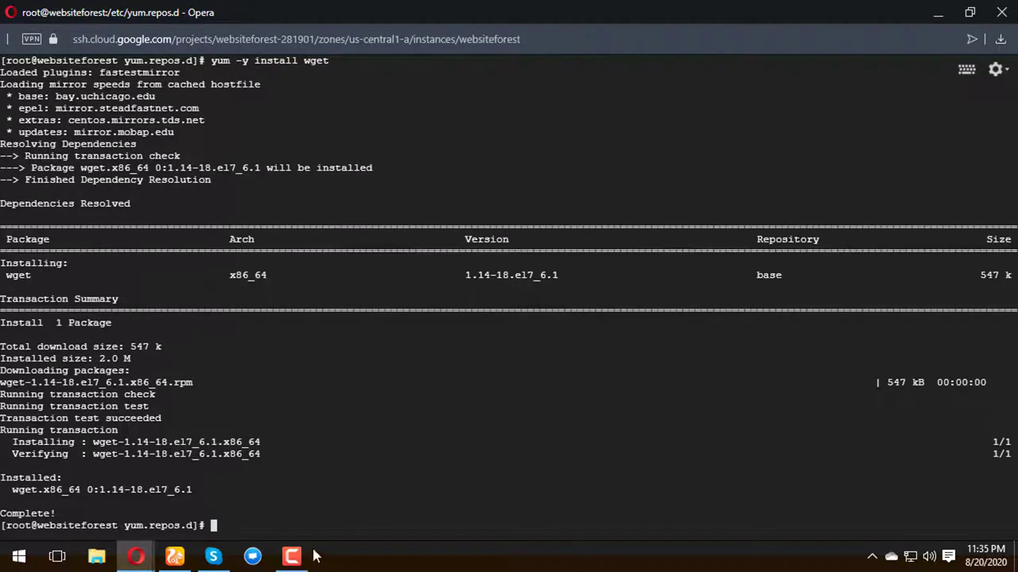
mouse_move(136, 557)
left_click(85, 462)
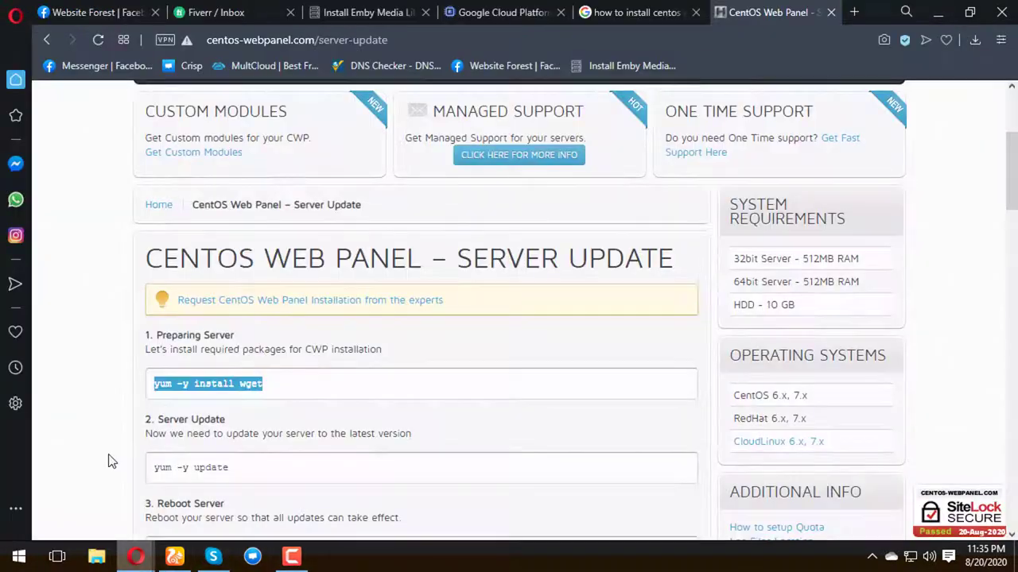
left_click(328, 6)
scroll(350, 397, "down", 6)
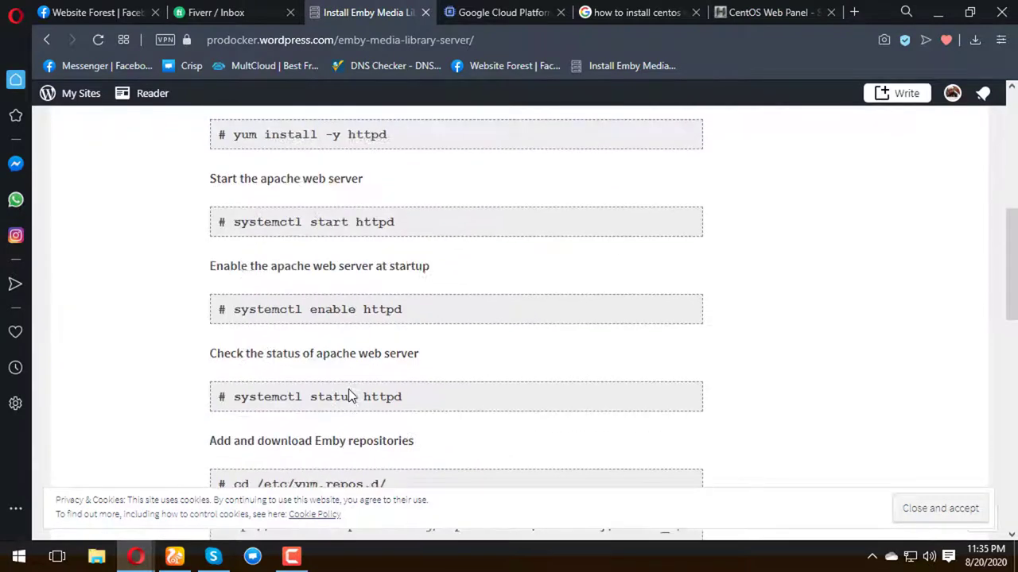
scroll(349, 396, "down", 3)
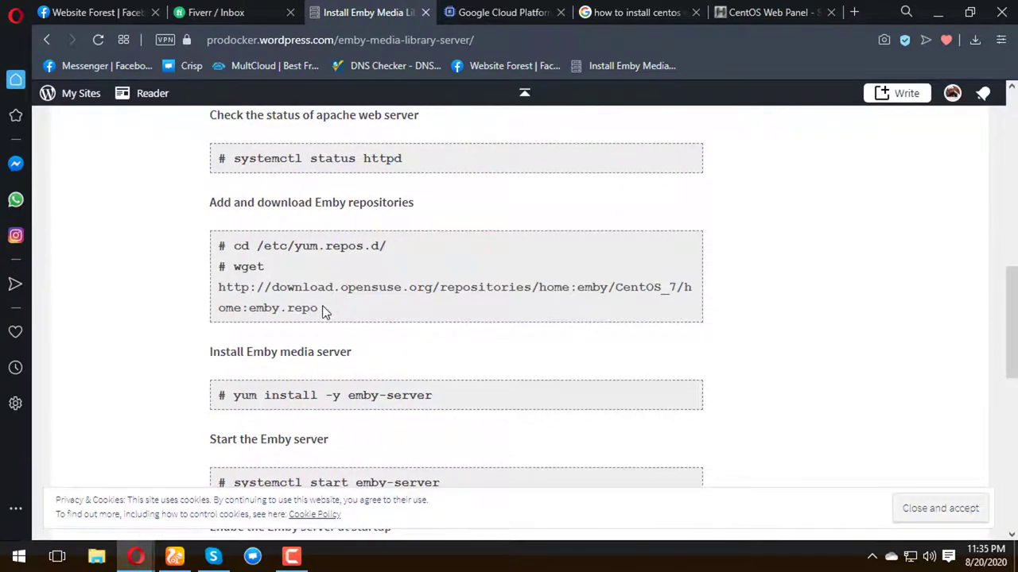
left_click_drag(322, 310, 251, 274)
key("ctrl+c")
scroll(287, 290, "down", 5)
key("alt+Tab")
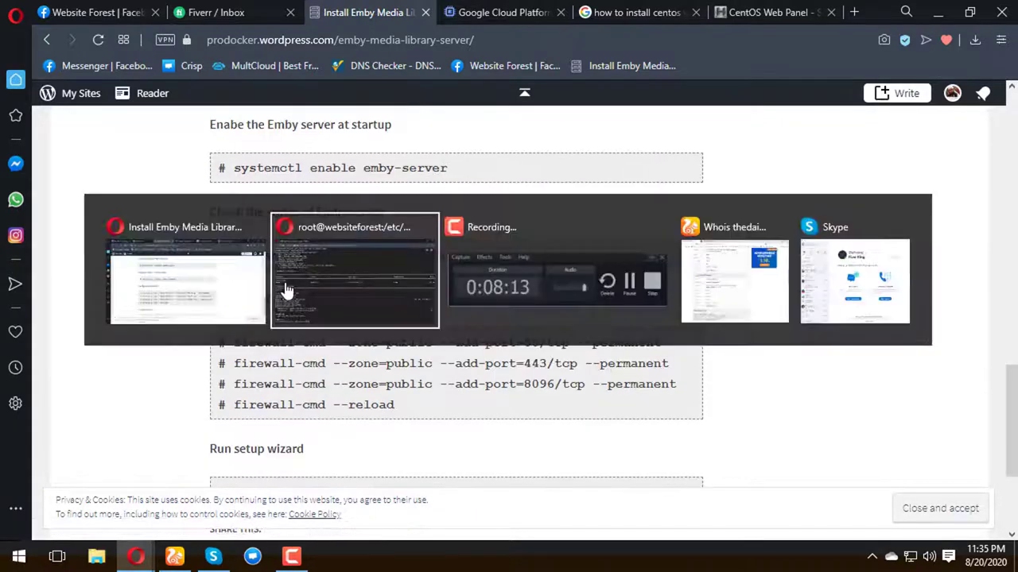
key("ctrl+v")
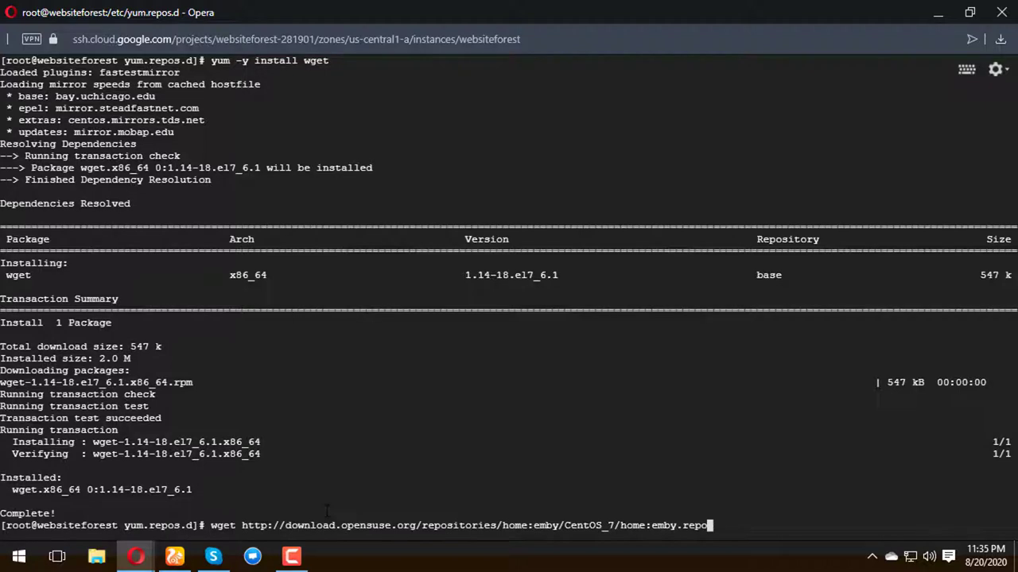
key("Return")
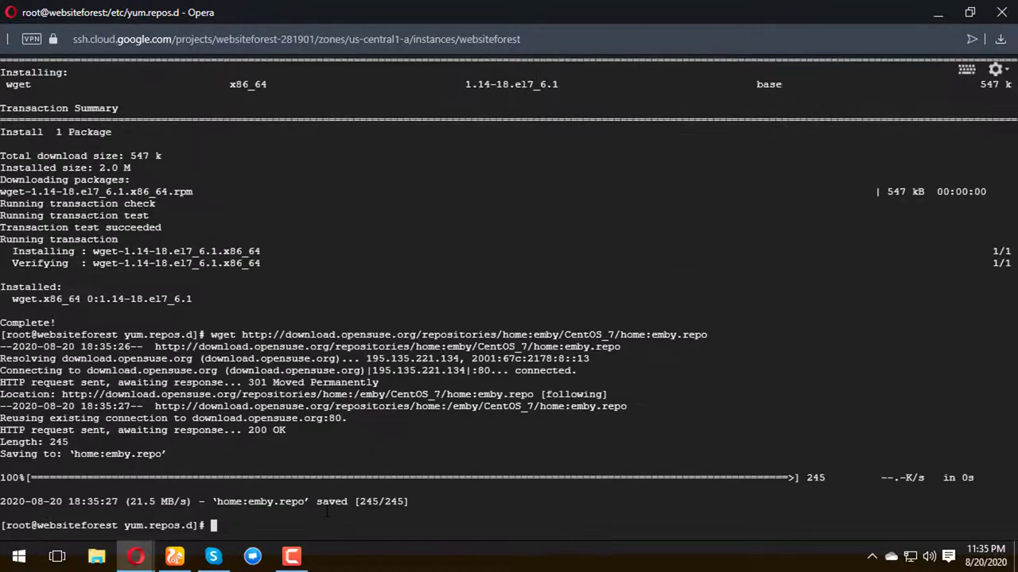
Step: Install the Emby media server by running the guide's yum install -y emby-server command in the SSH terminal
key("alt+Tab")
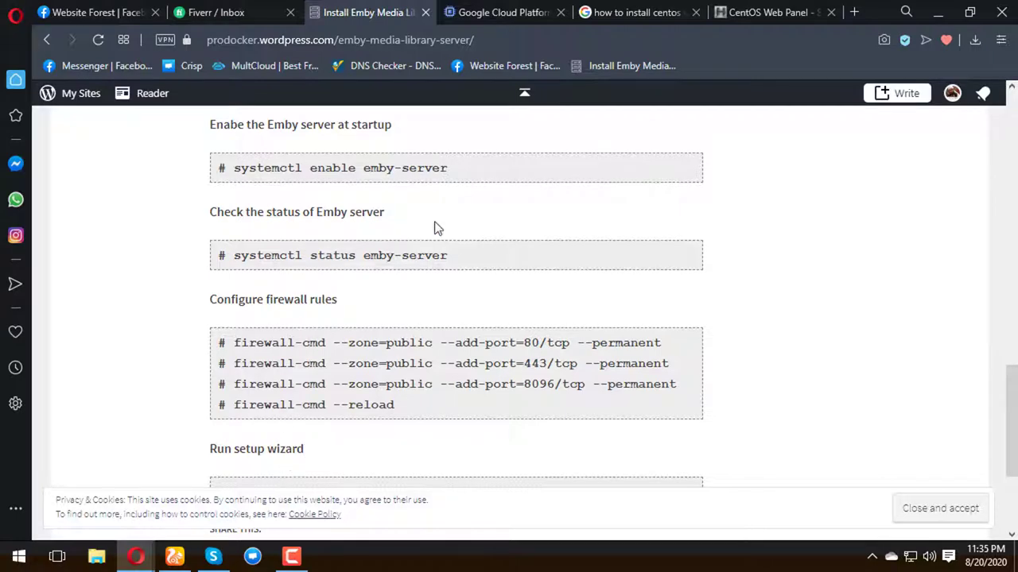
scroll(437, 256, "up", 2)
scroll(432, 256, "down", 4)
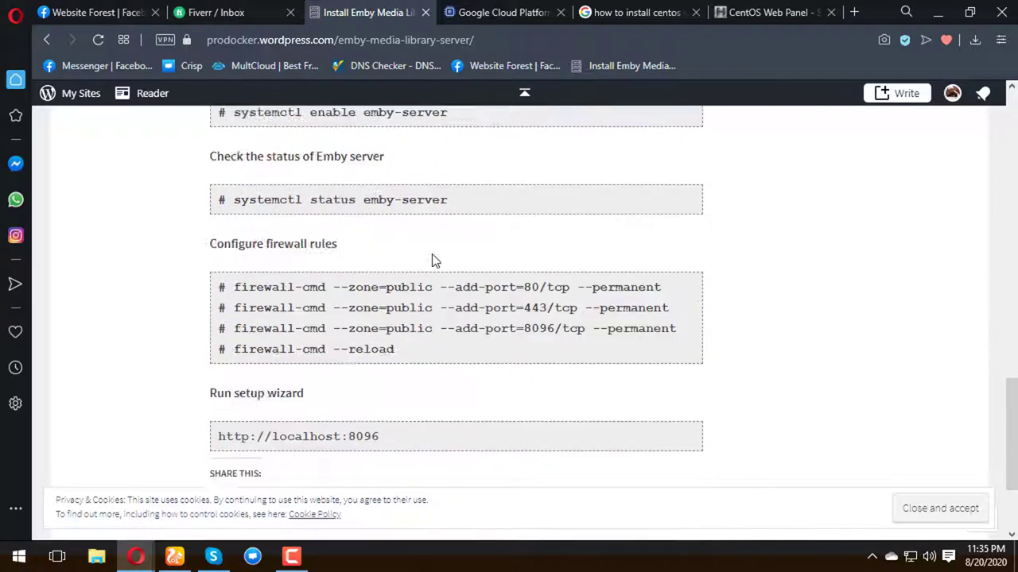
scroll(428, 256, "up", 5)
scroll(429, 259, "up", 1)
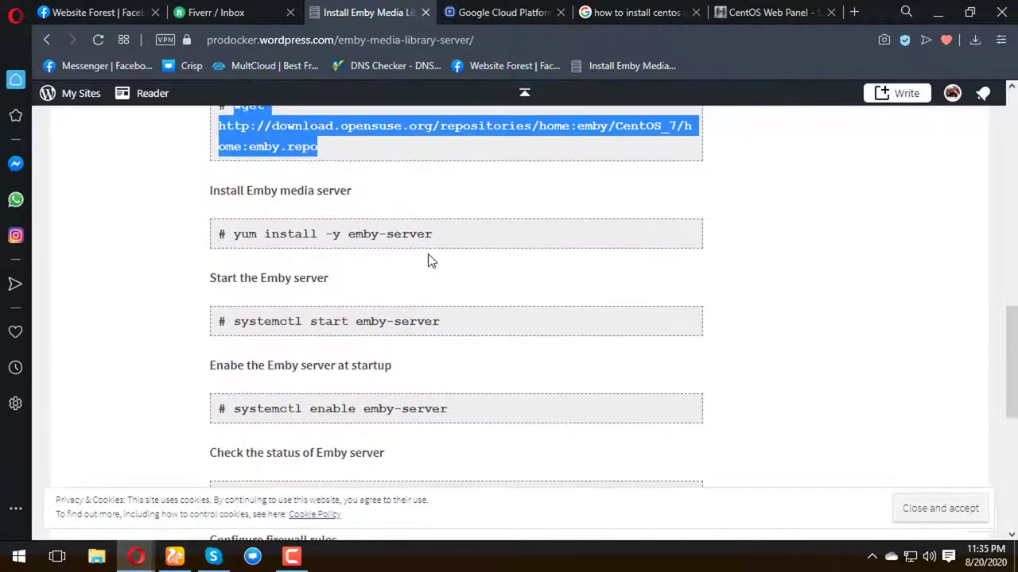
left_click(441, 311)
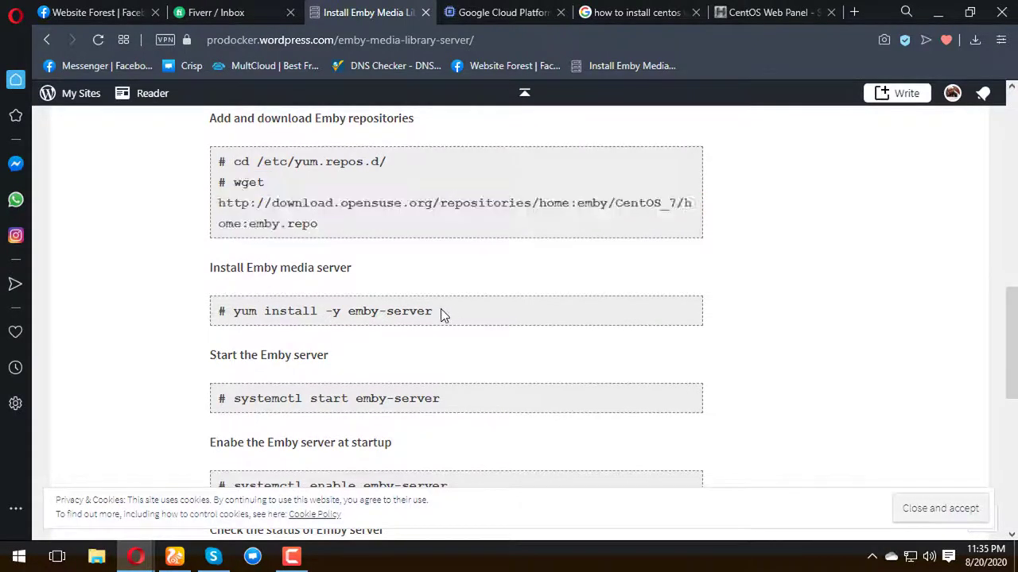
left_click_drag(398, 311, 239, 304)
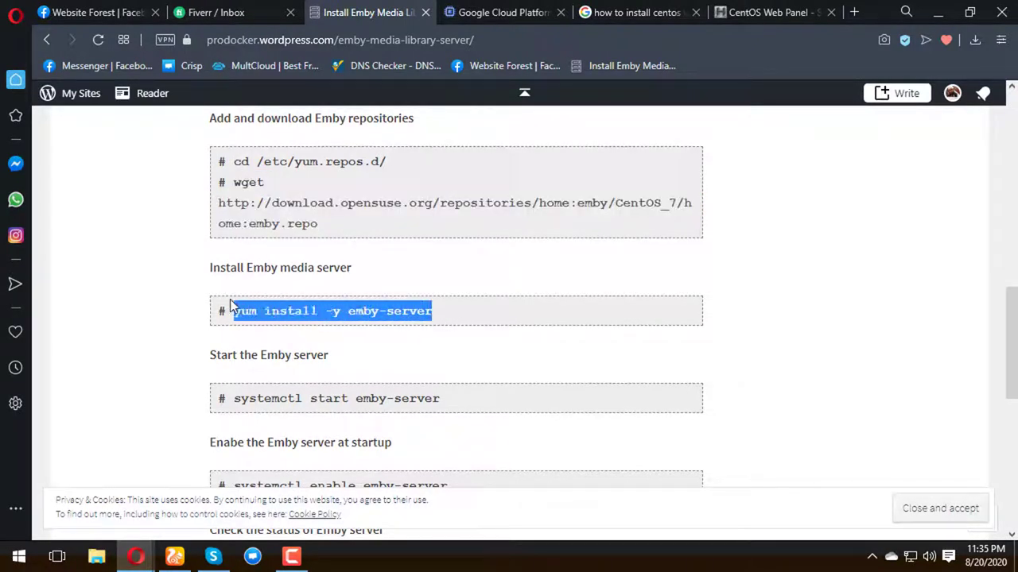
key("alt+Tab")
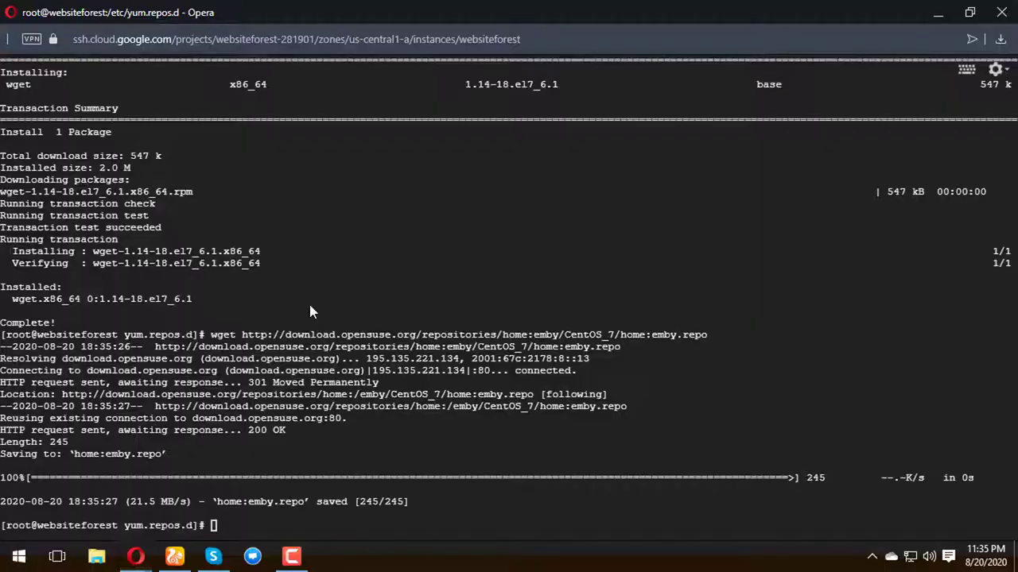
type("yum install -y emby-server")
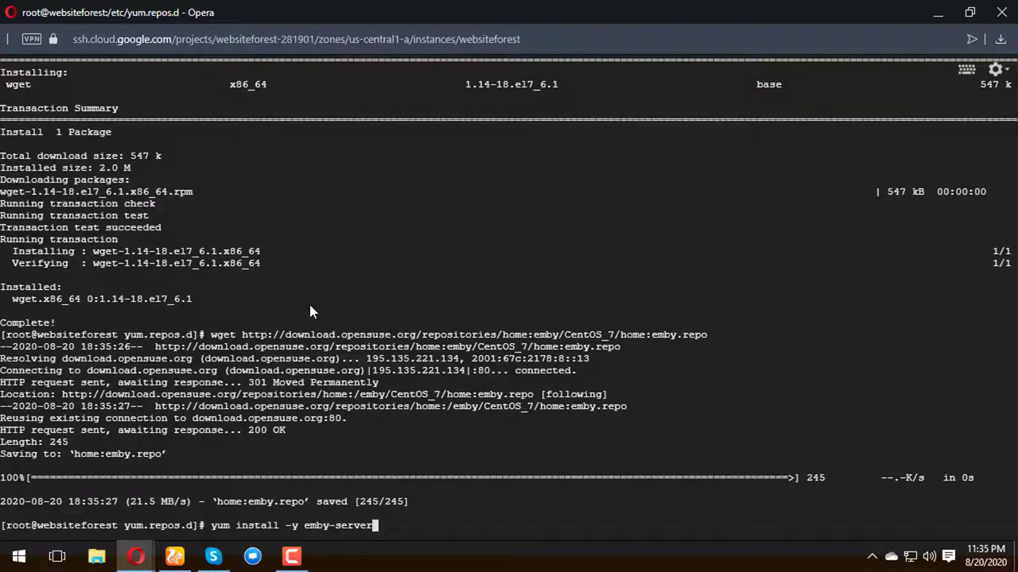
key("Return")
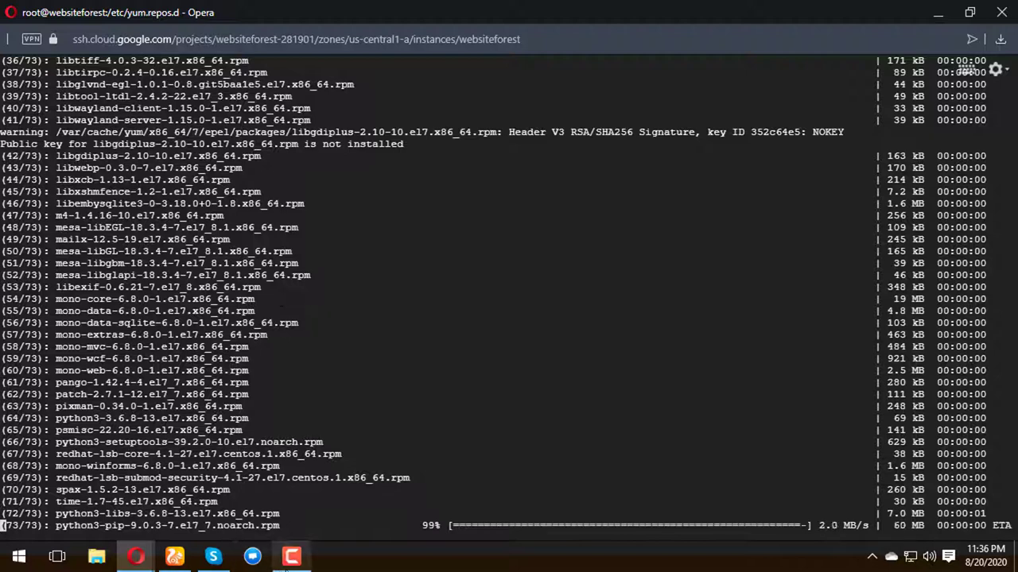
left_click(292, 556)
left_click(292, 557)
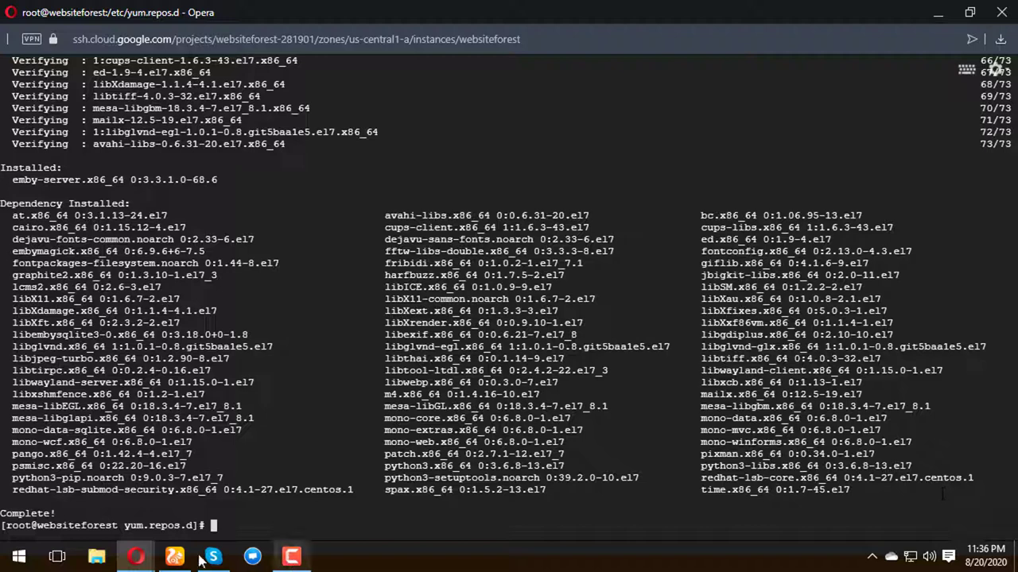
Step: Start the Emby server by copying systemctl start emby-server from the guide and running it in the SSH terminal
mouse_move(137, 557)
left_click(111, 513)
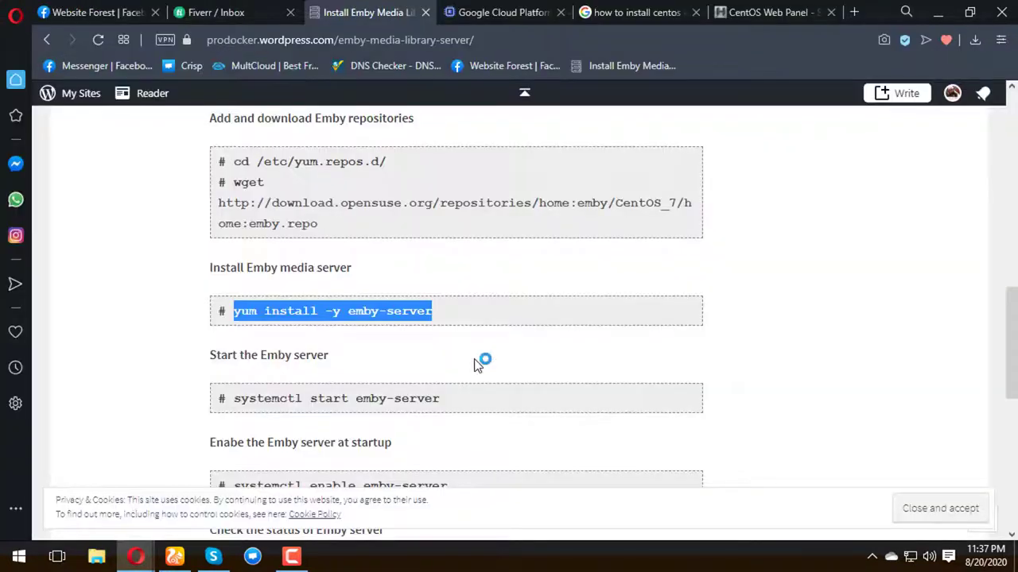
scroll(493, 343, "down", 1)
left_click(466, 318)
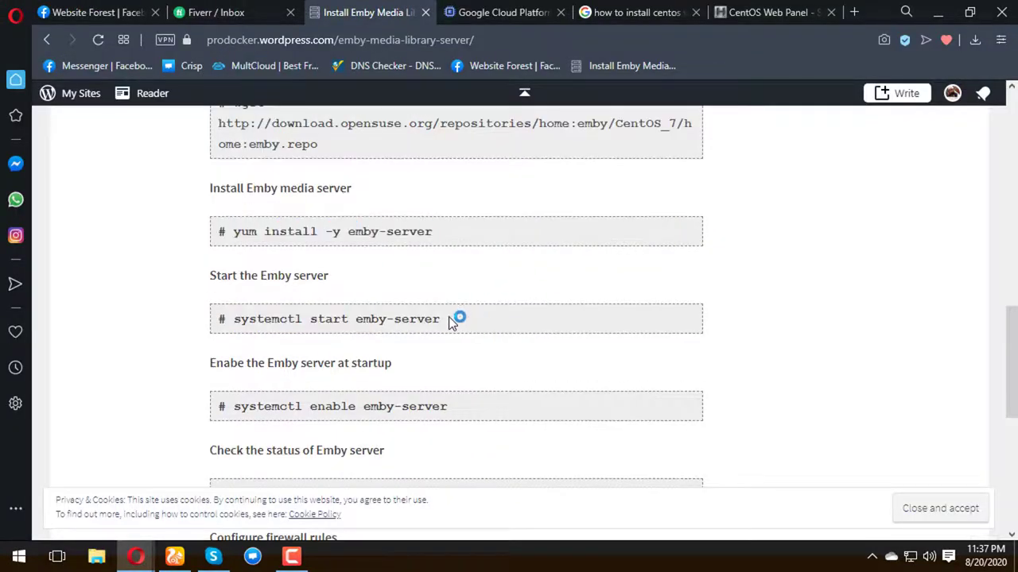
left_click_drag(440, 318, 236, 320)
key("ctrl+c")
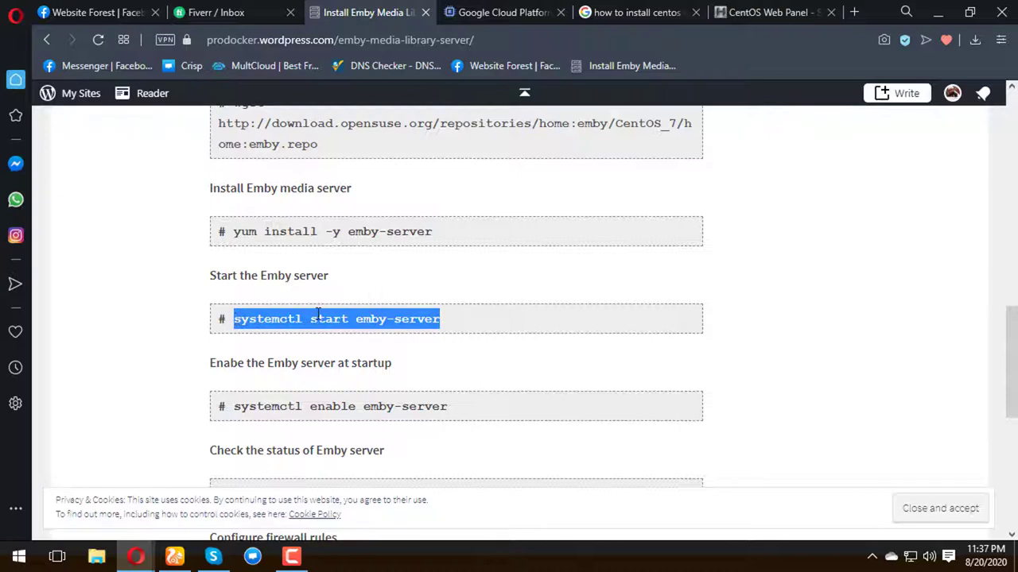
key("alt+Tab")
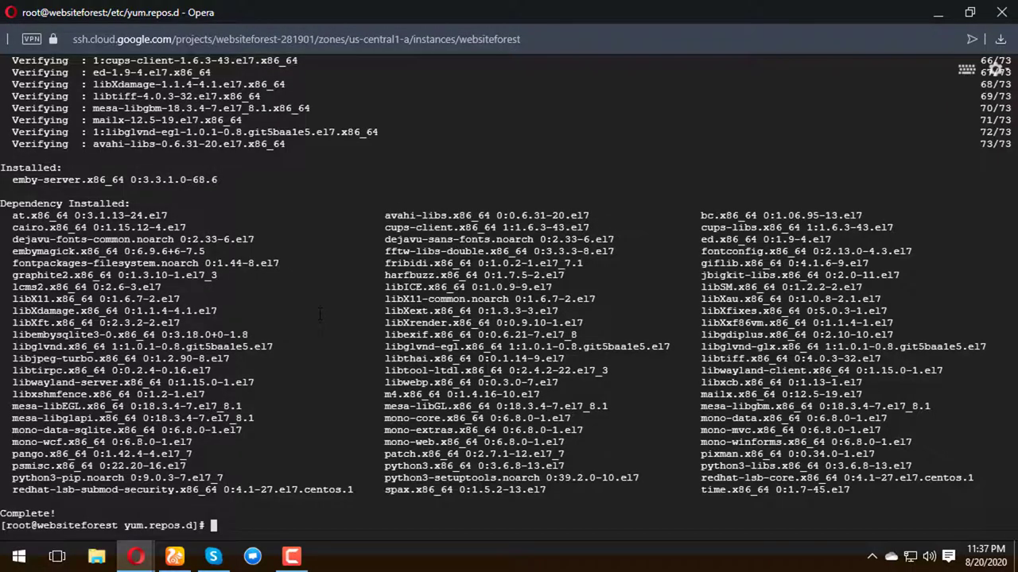
key("ctrl+v")
key("Return")
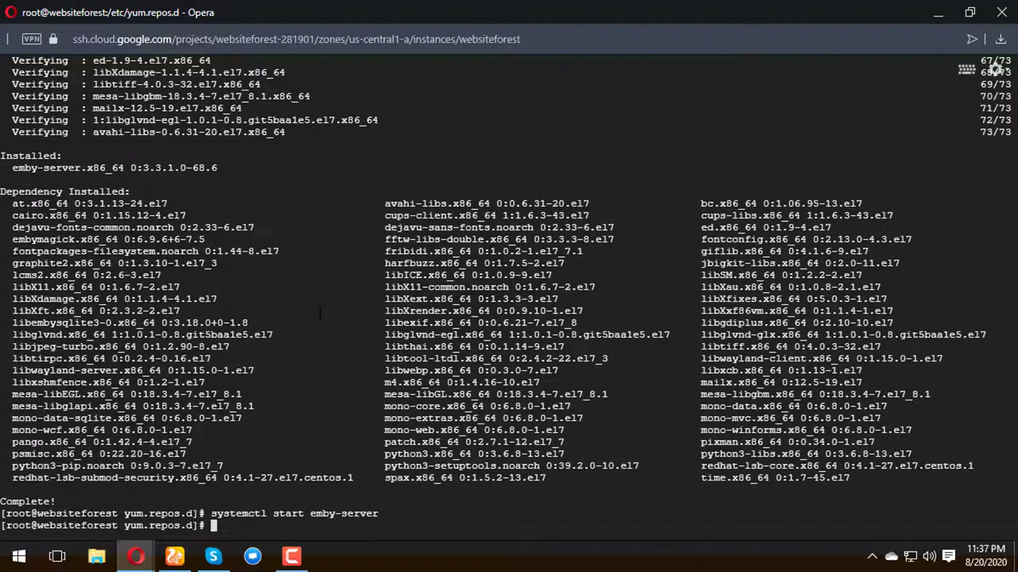
Step: Enable the Emby server at startup by running the guide's systemctl enable emby-server command in the SSH terminal
key("alt+Tab")
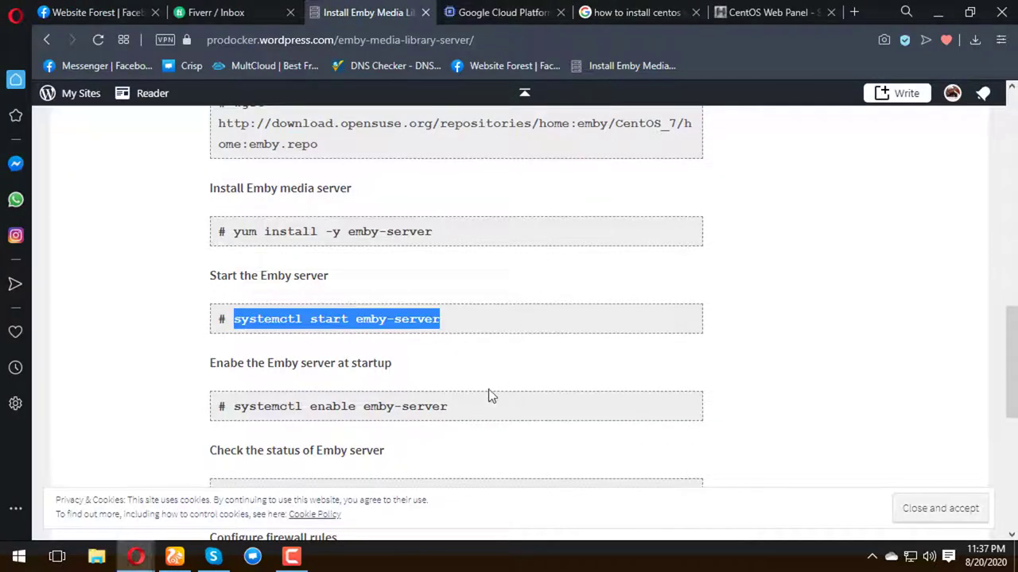
left_click_drag(476, 406, 264, 387)
key("ctrl+c")
key("alt+Tab")
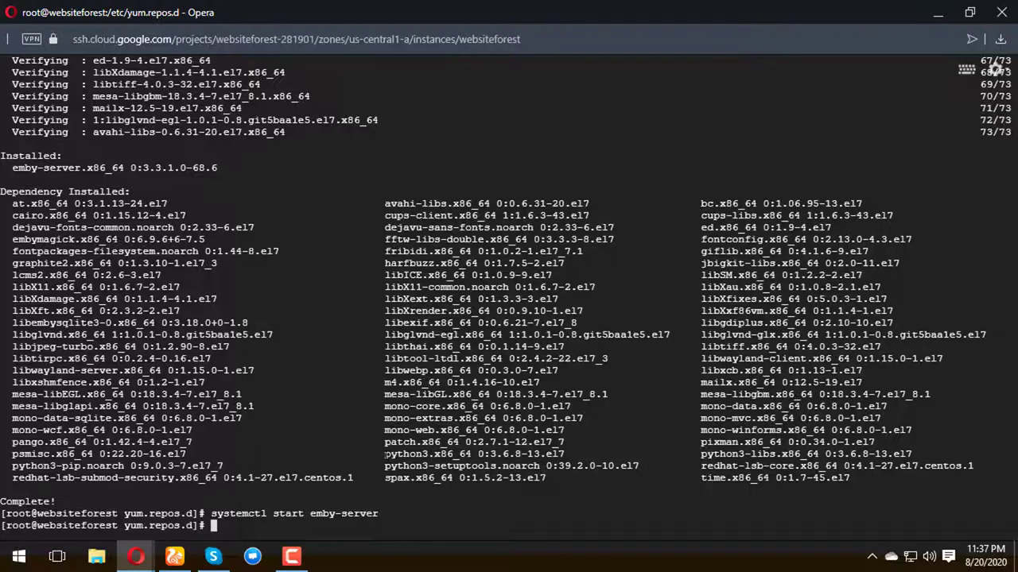
key("ctrl+v")
key("Return")
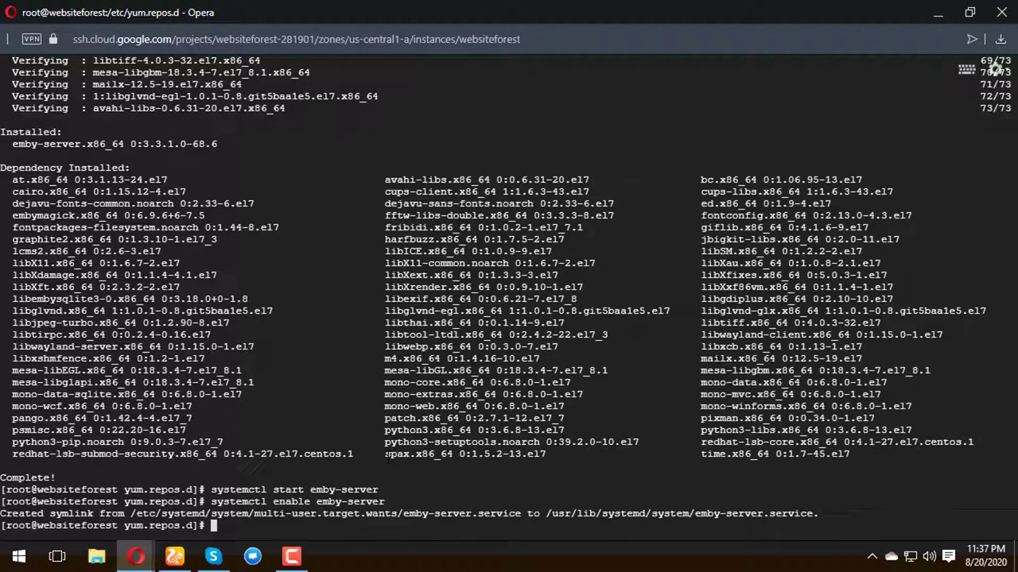
key("ctrl+v")
key("Return")
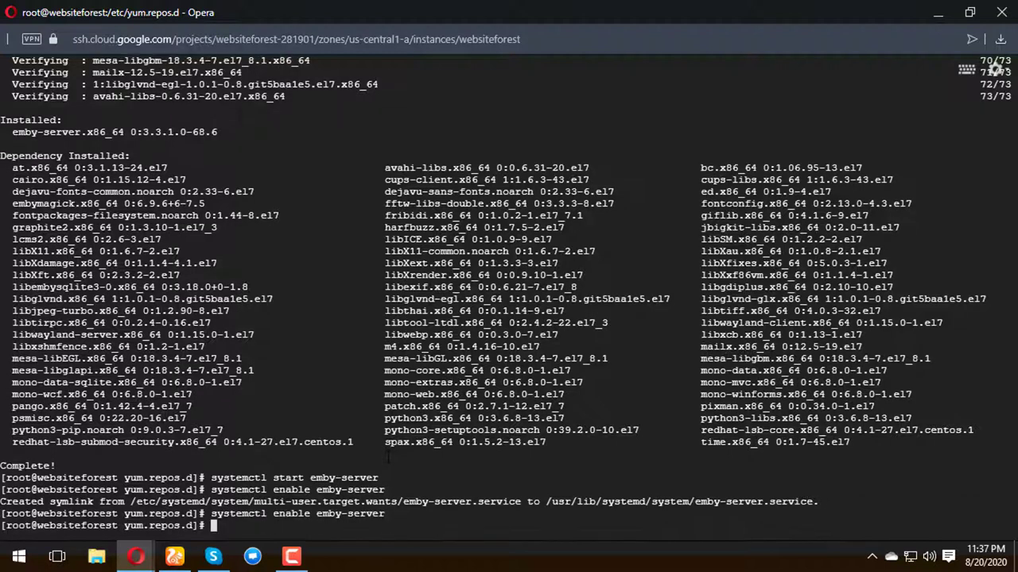
Step: Check the Emby server's status by running the guide's systemctl status emby-server command in the SSH terminal
key("alt+Tab")
key("alt+Tab")
key("alt+Tab")
scroll(394, 458, "down", 2)
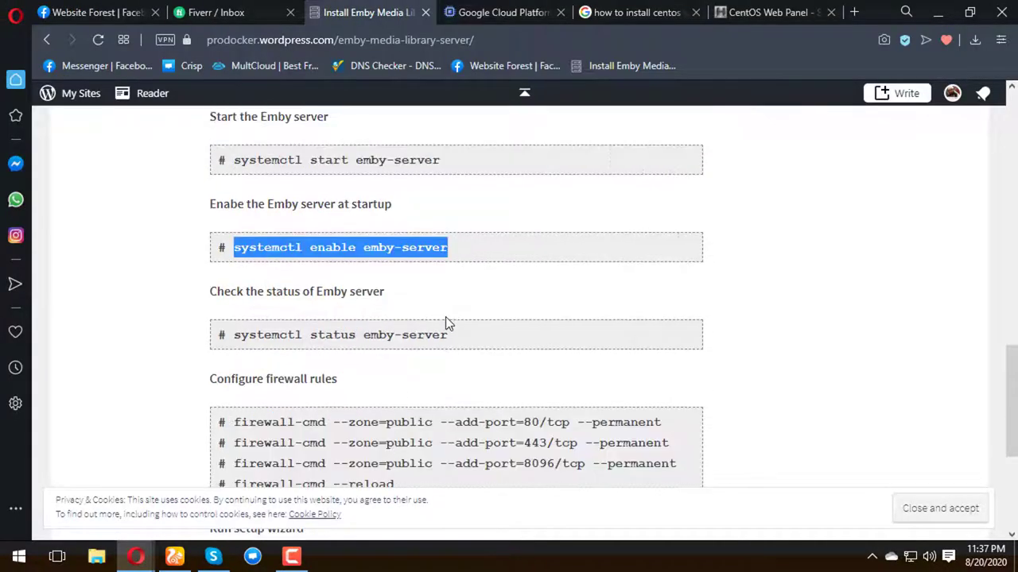
left_click_drag(457, 342, 313, 335)
left_click_drag(264, 334, 236, 335)
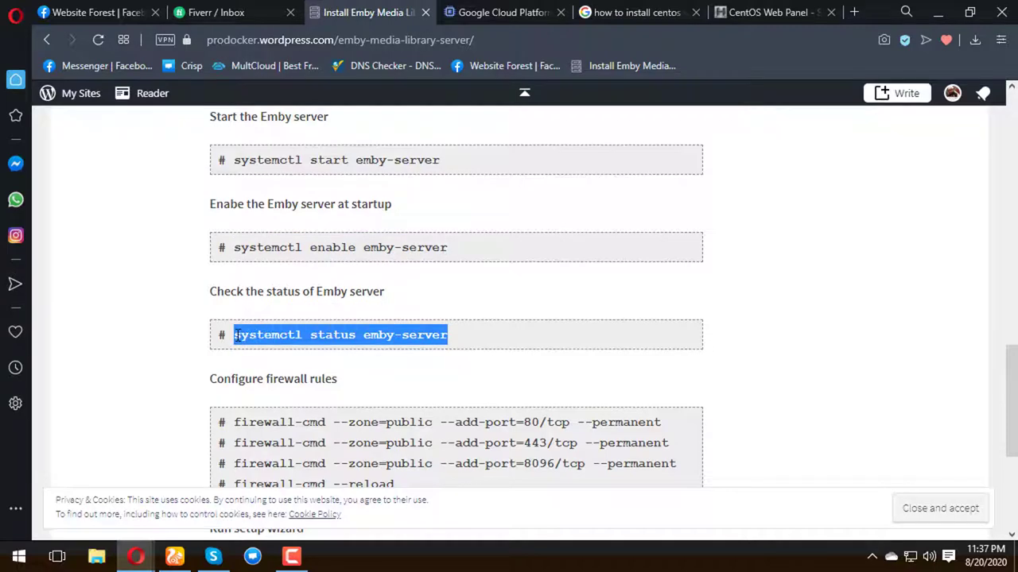
key("alt+Tab")
key("ctrl+v")
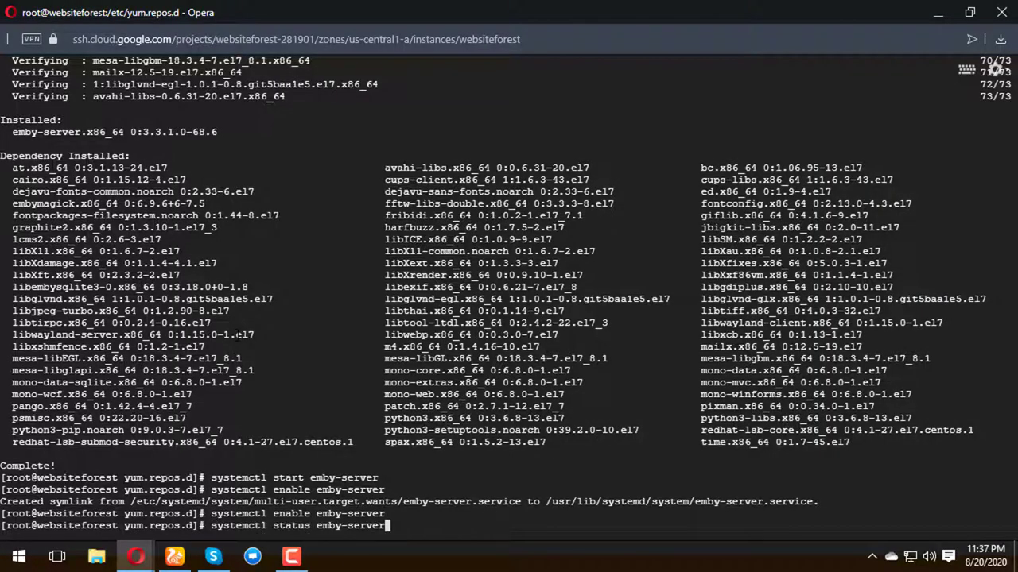
key("Return")
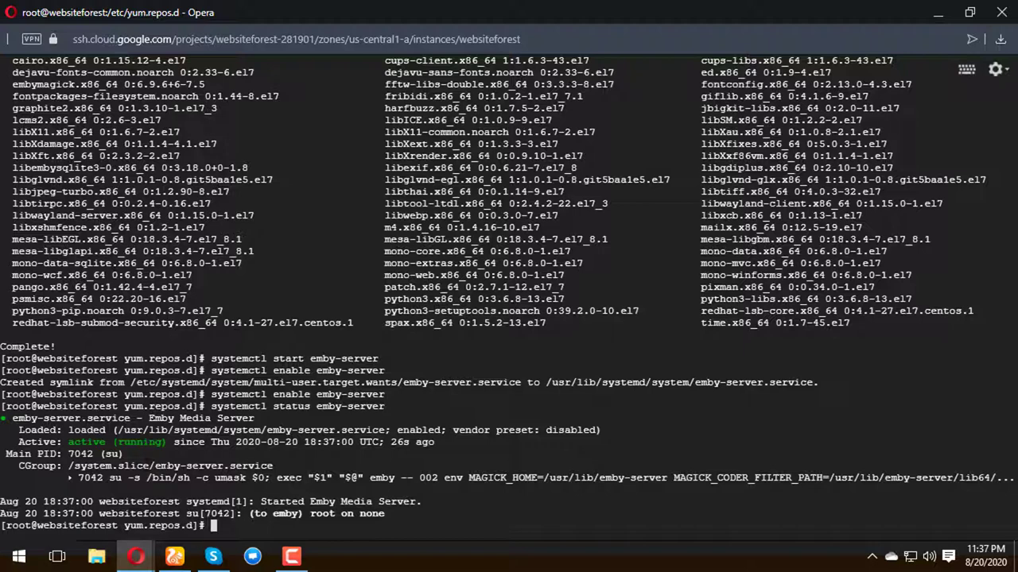
key("alt+Tab")
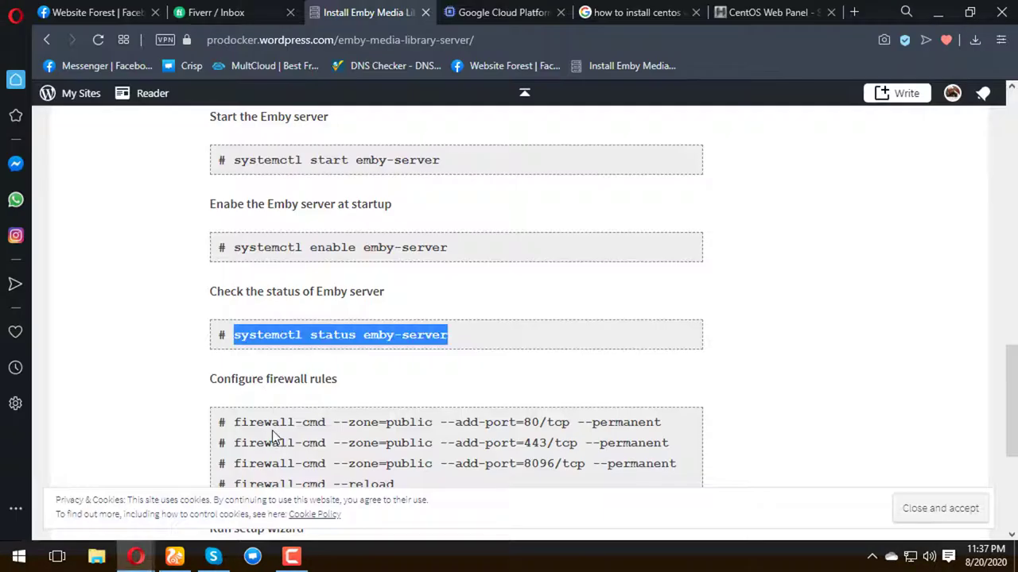
scroll(271, 430, "down", 1)
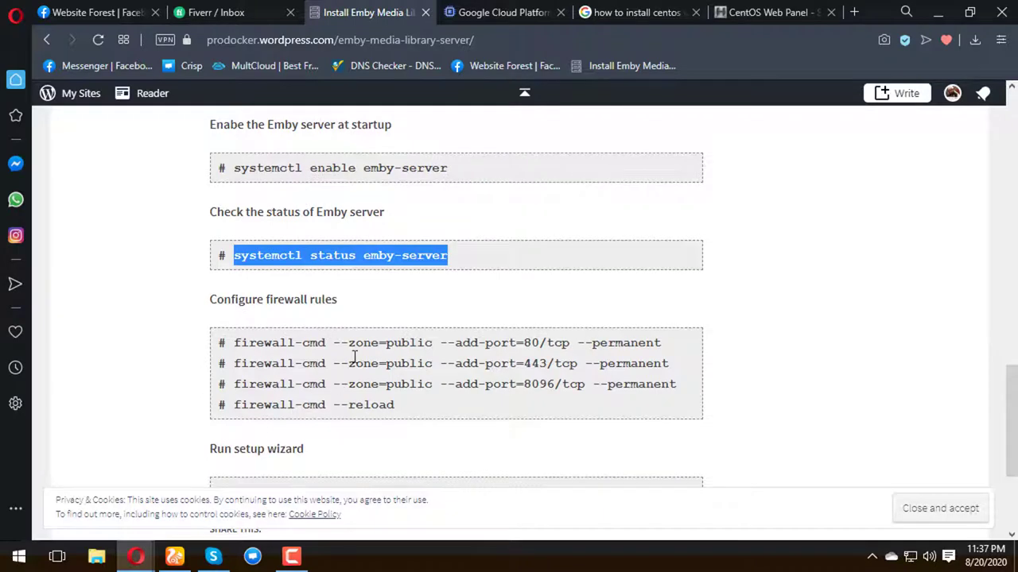
scroll(353, 357, "down", 1)
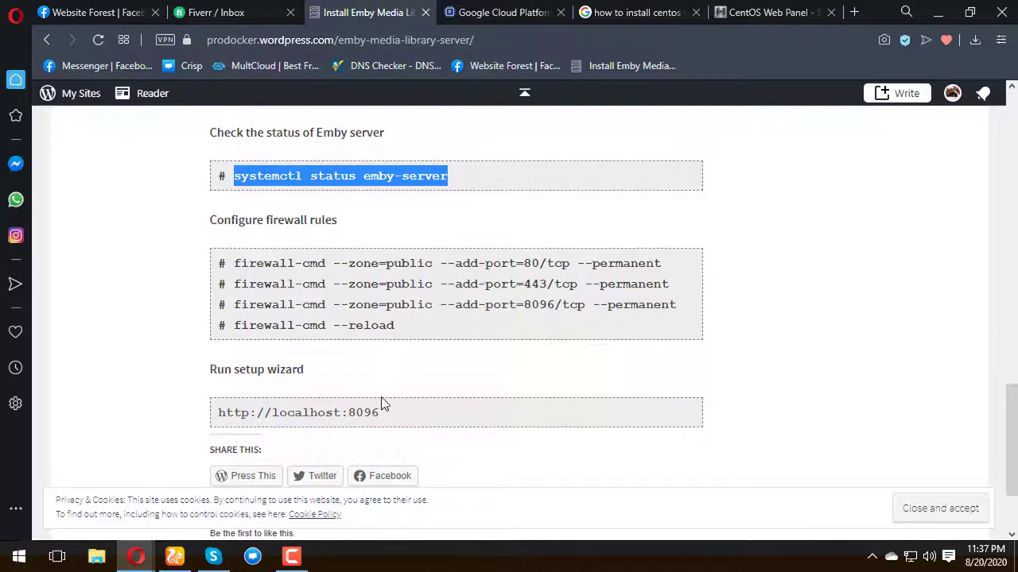
left_click_drag(382, 413, 214, 412)
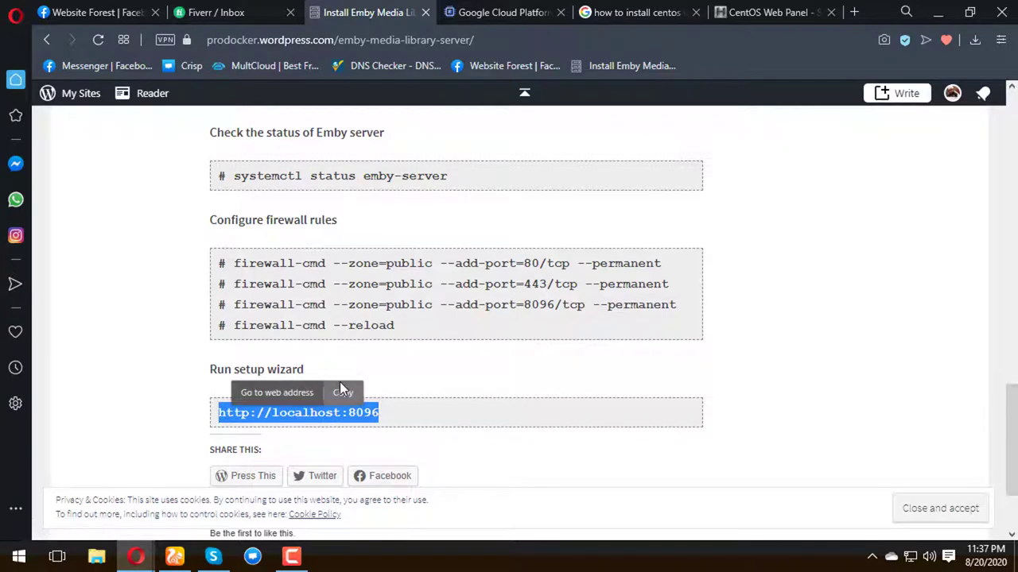
left_click(348, 392)
key("alt+Tab")
key("alt+Tab")
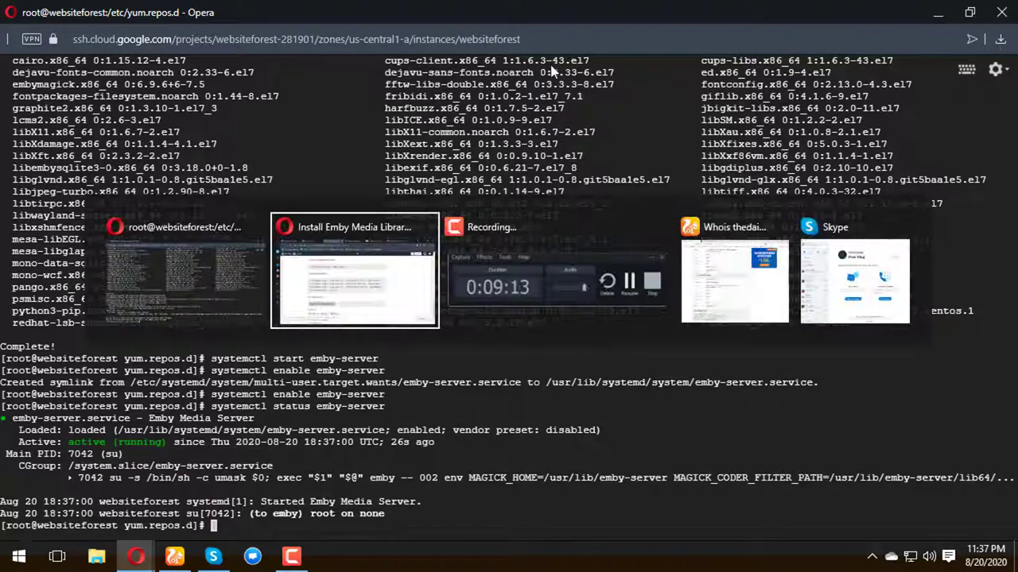
left_click(466, 337)
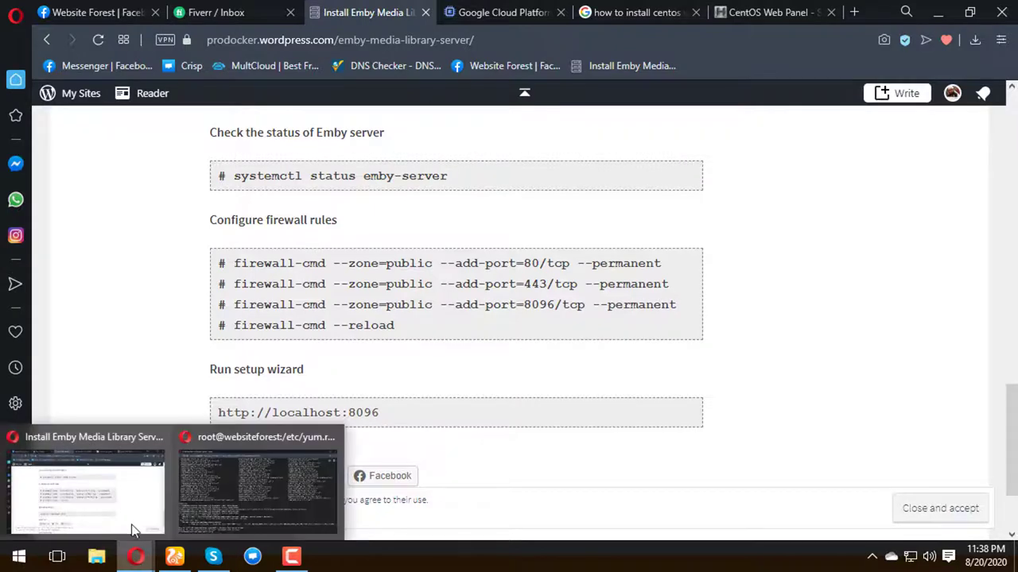
left_click(524, 11)
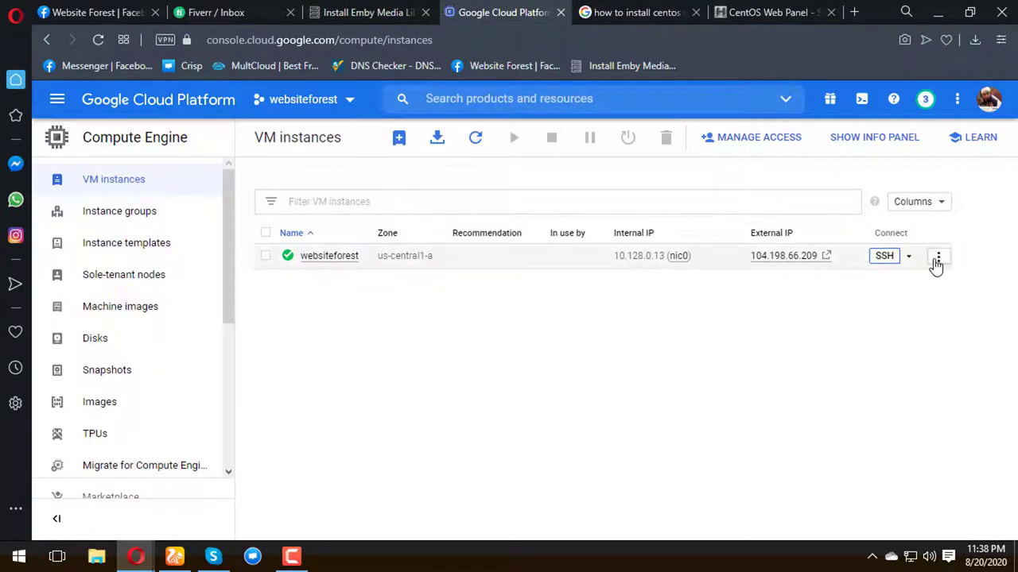
Step: Make the websiteforest VM's external IP address static, reserving it under the name ip in the VPC network settings
left_click(940, 258)
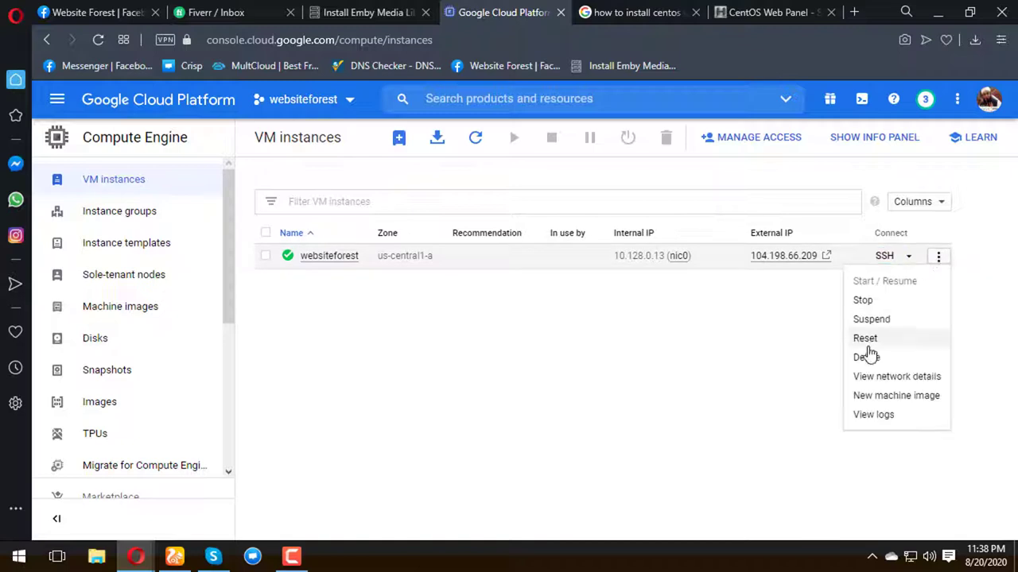
left_click(872, 379)
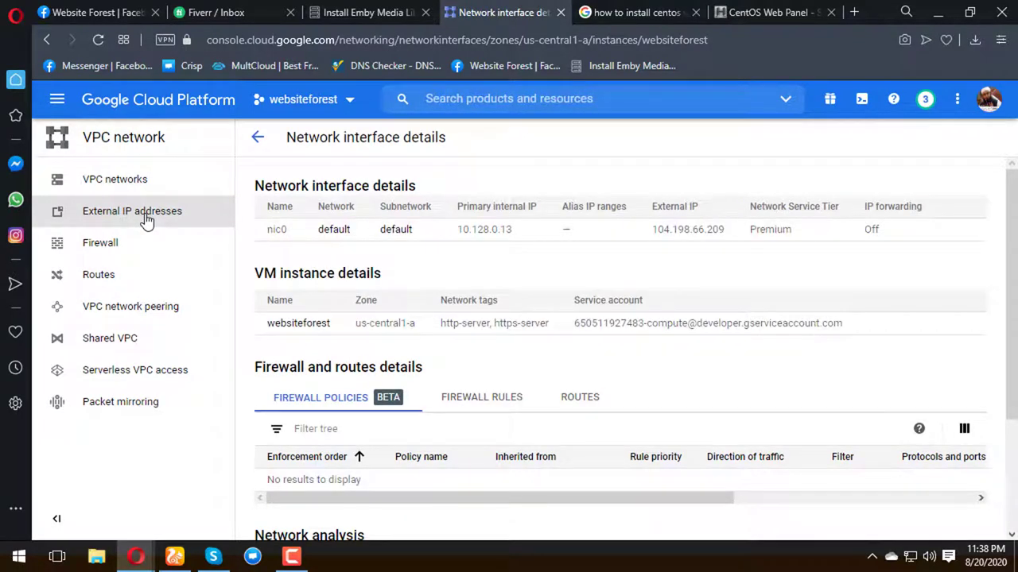
left_click(146, 220)
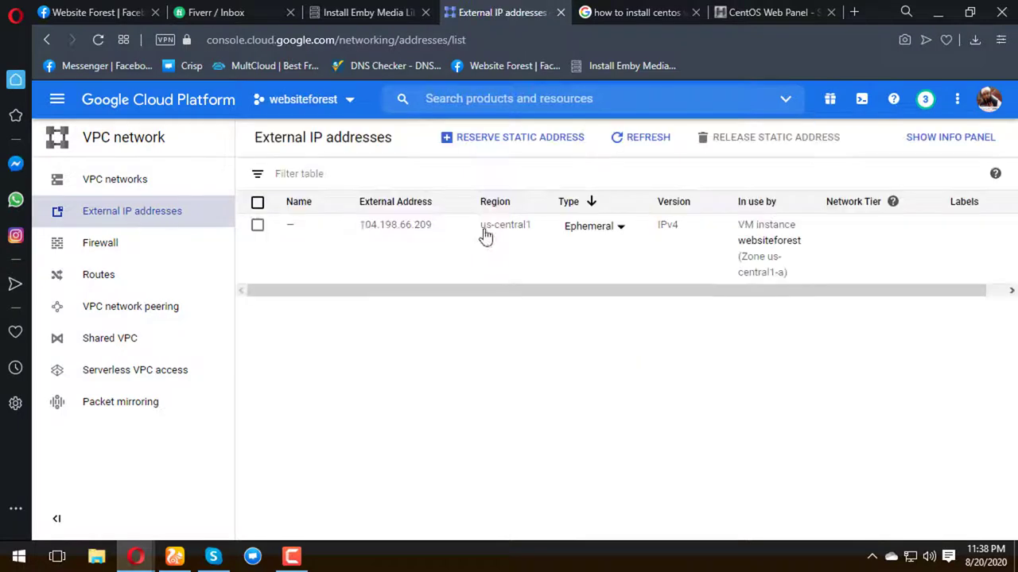
left_click(598, 231)
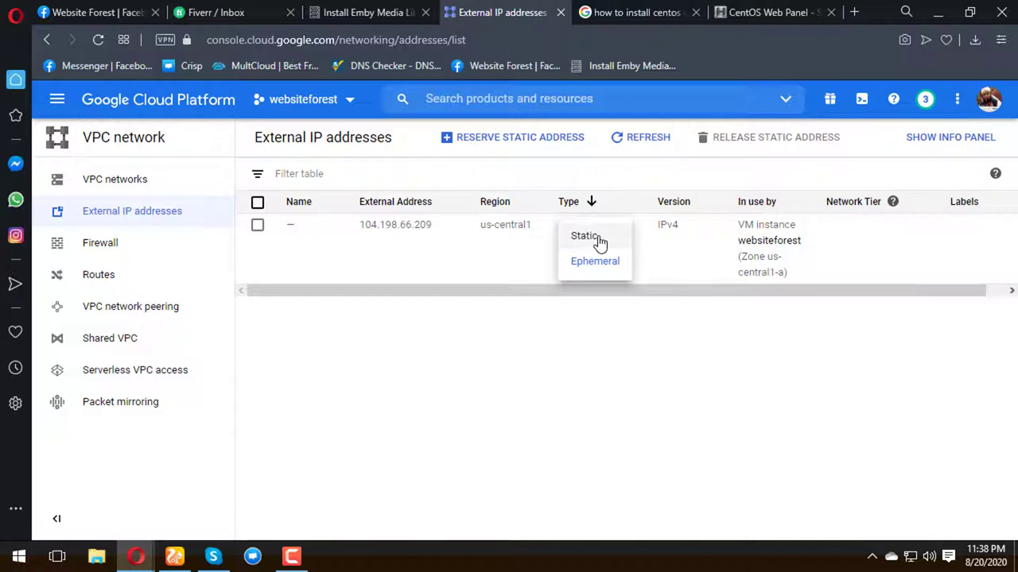
left_click(595, 239)
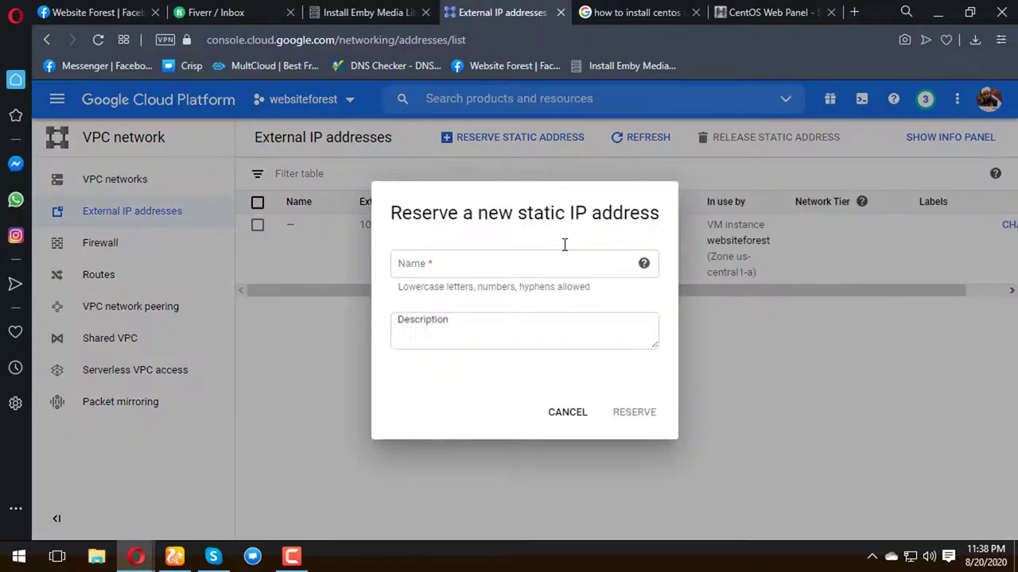
left_click(548, 255)
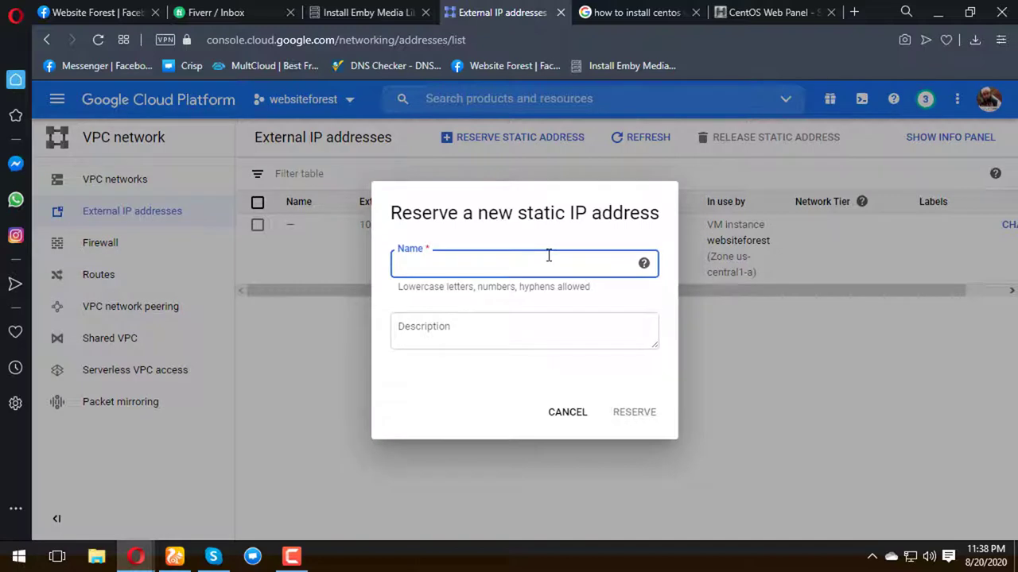
type("ip")
left_click(645, 417)
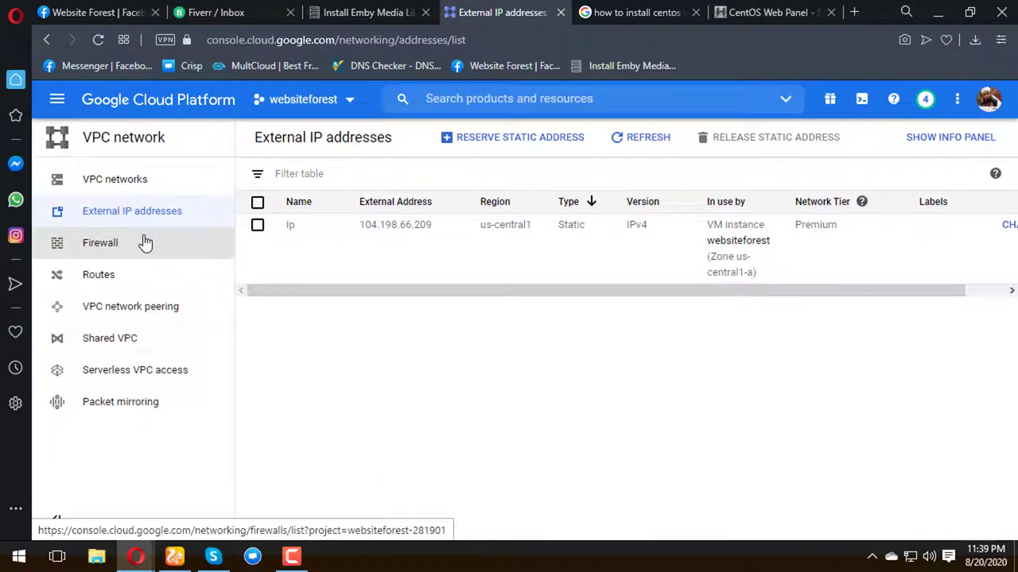
Step: Start a new VPC firewall rule for the ports listed in the guide, with trule1 as both its name and description
left_click(144, 247)
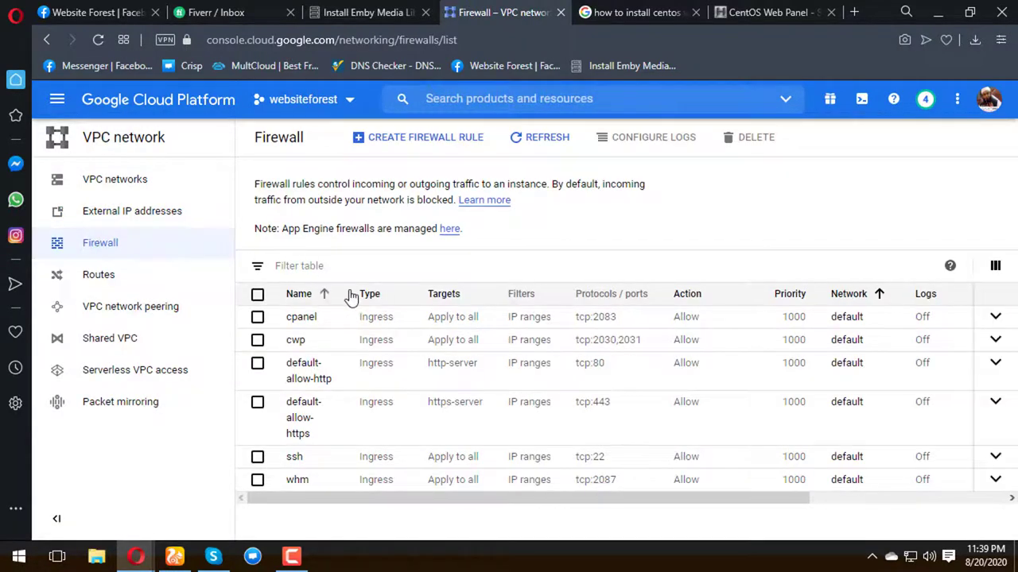
left_click(396, 9)
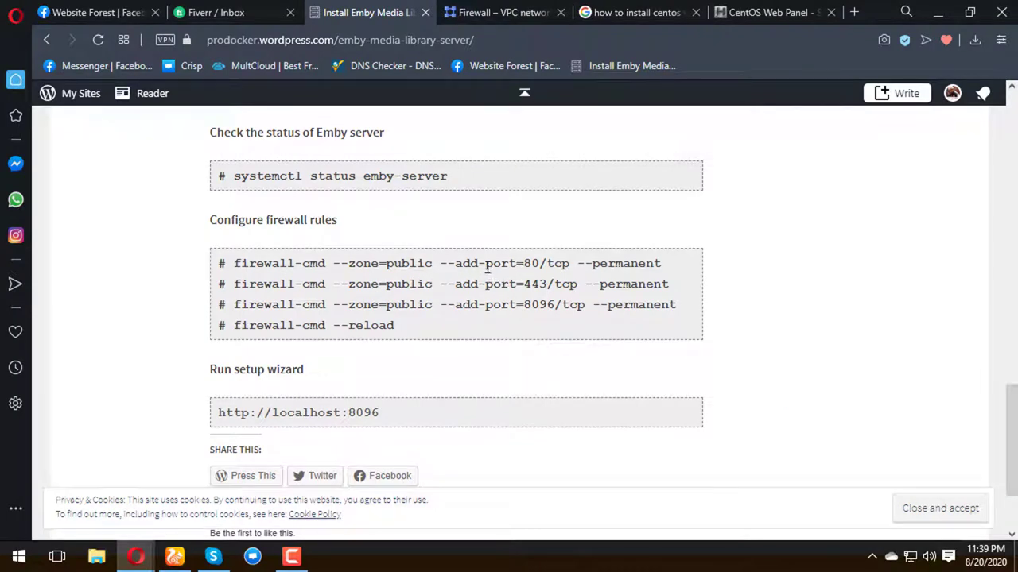
left_click(489, 11)
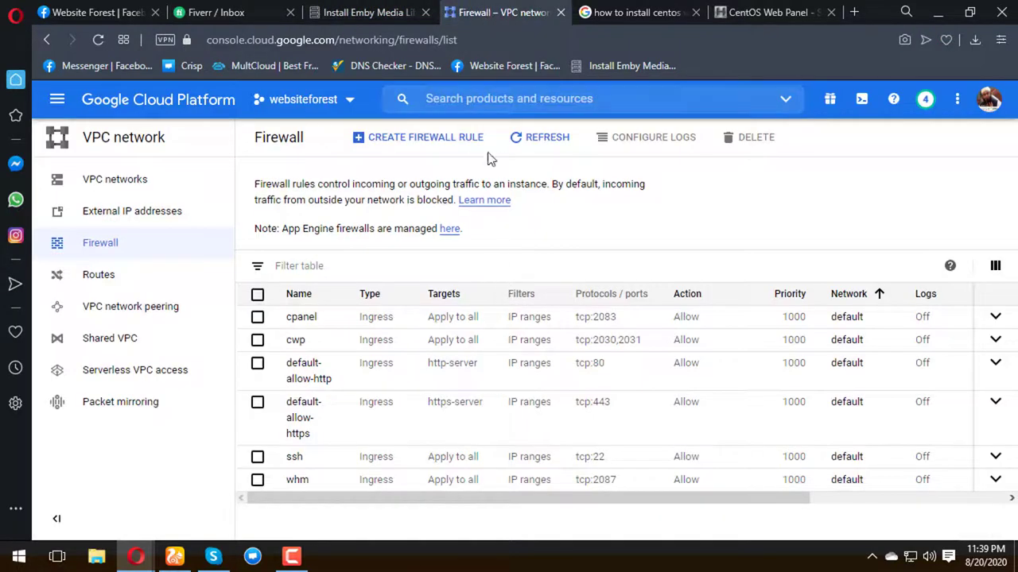
left_click(444, 144)
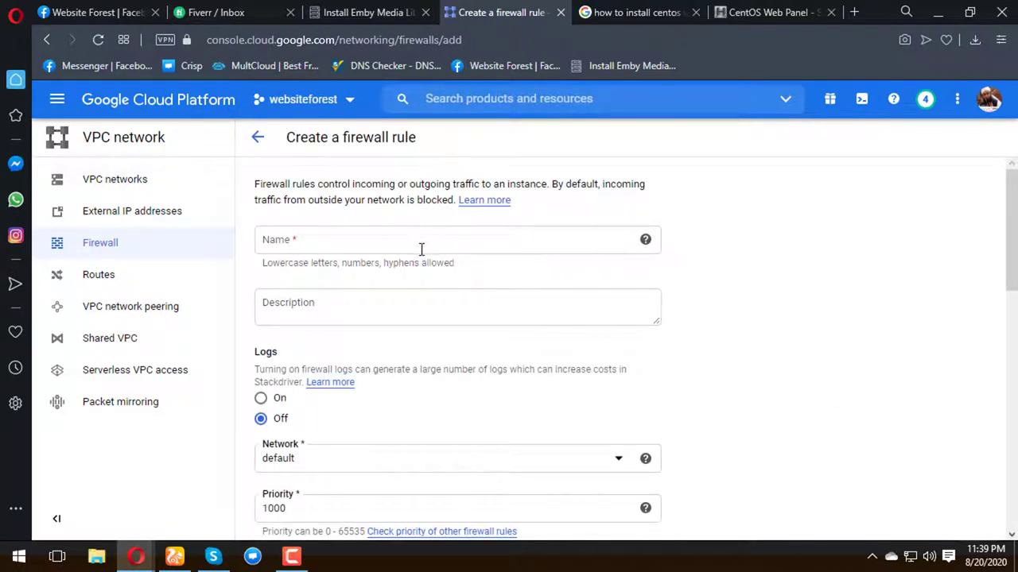
left_click(418, 242)
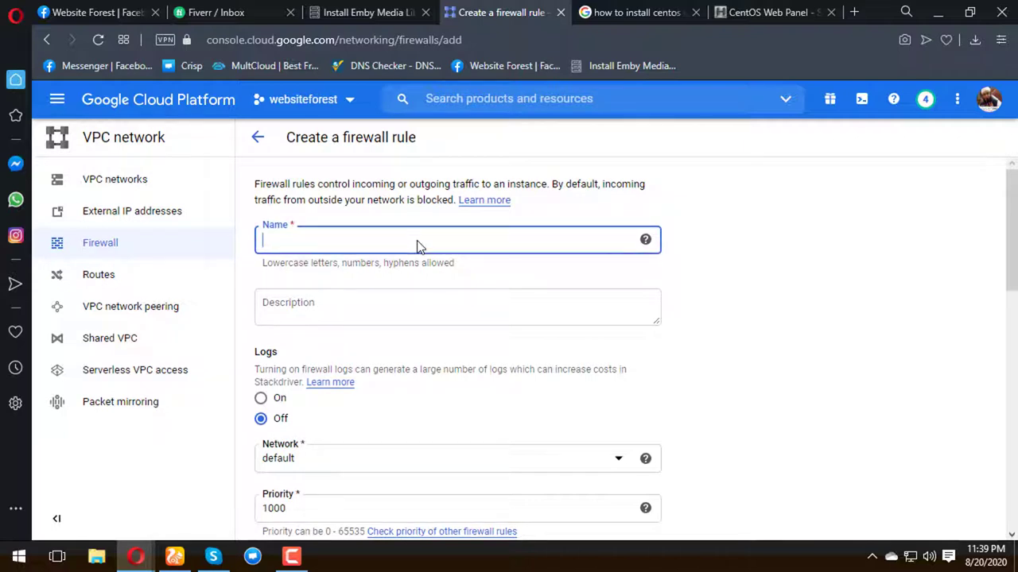
type("trule")
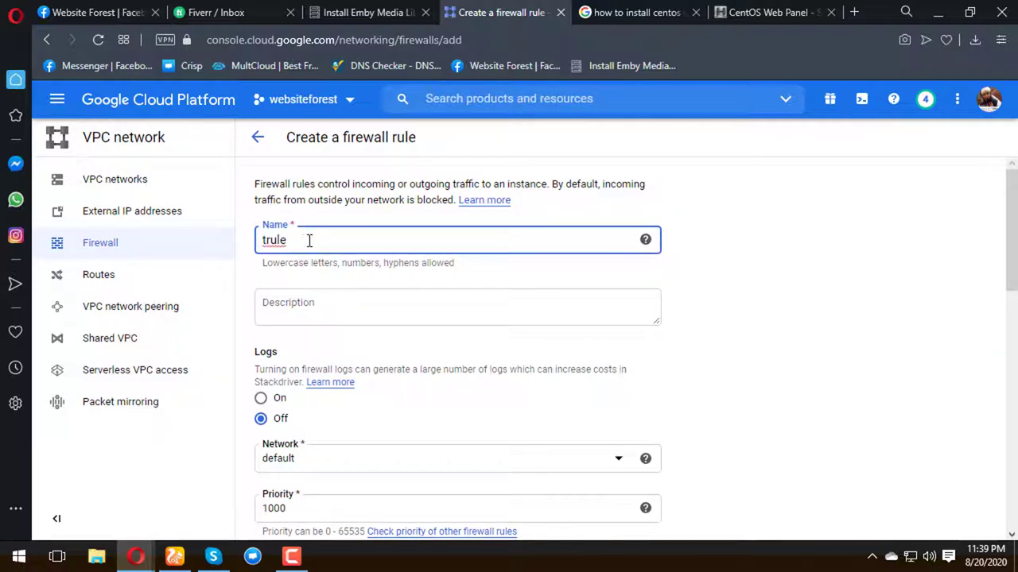
type("1")
left_click(307, 304)
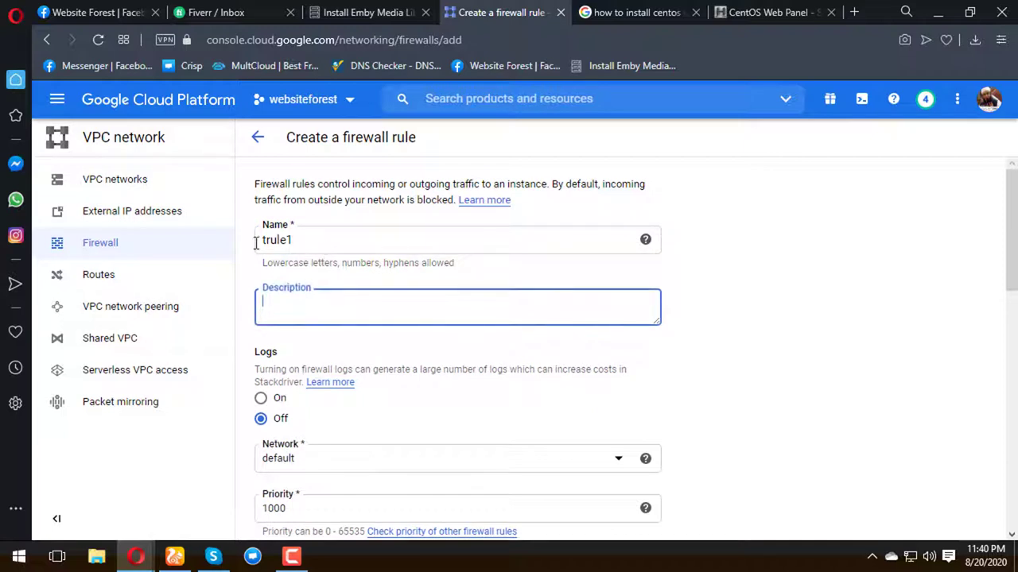
mouse_move(256, 244)
left_mouse_down()
mouse_move(320, 241)
mouse_move(254, 246)
left_mouse_up()
key("ctrl+c")
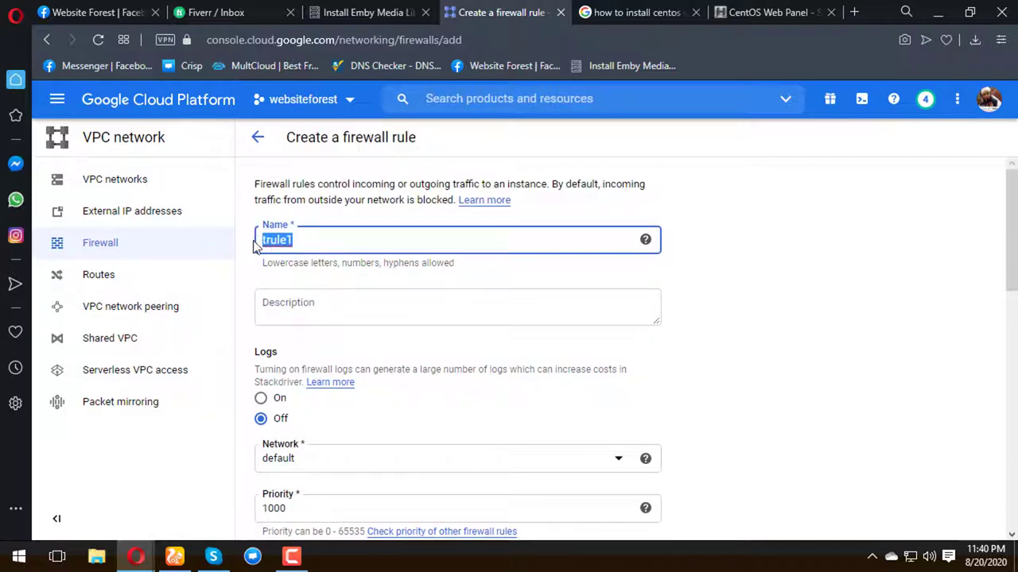
left_click(297, 315)
key("ctrl+v")
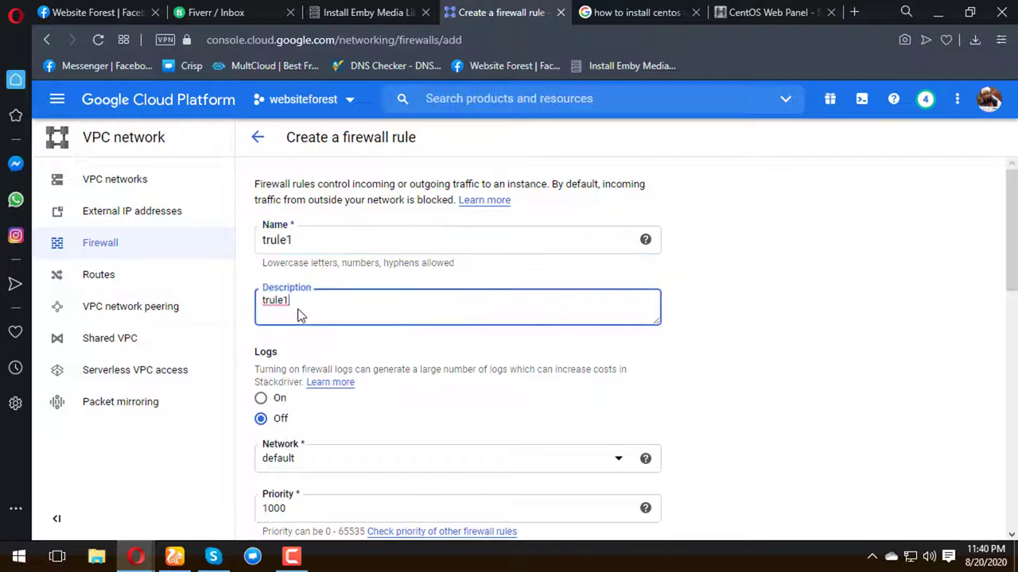
Step: Set the firewall rule's targets to All instances in the network and its source IP range to 0.0.0.0/0
scroll(297, 315, "down", 5)
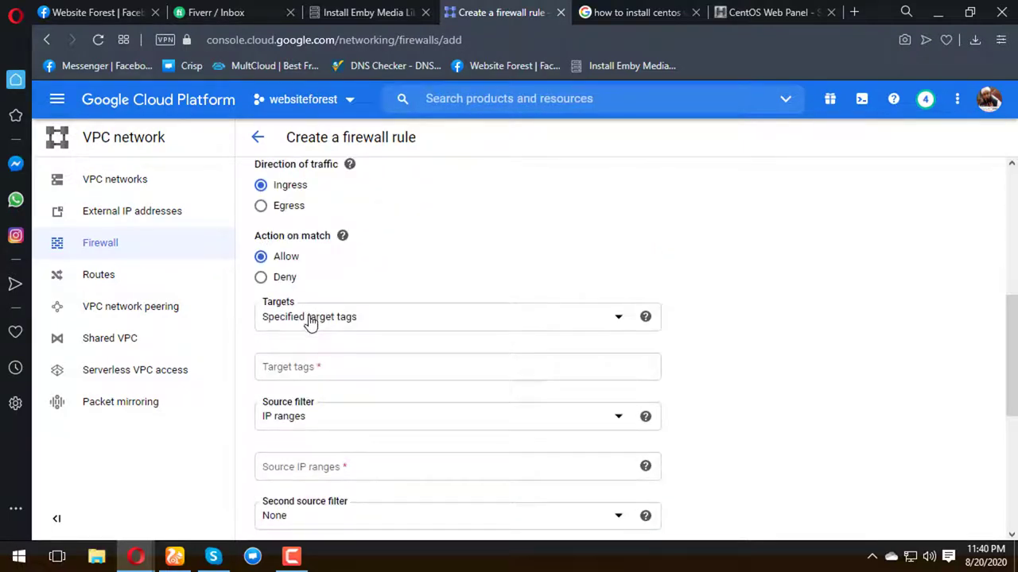
left_click(310, 318)
left_click(322, 328)
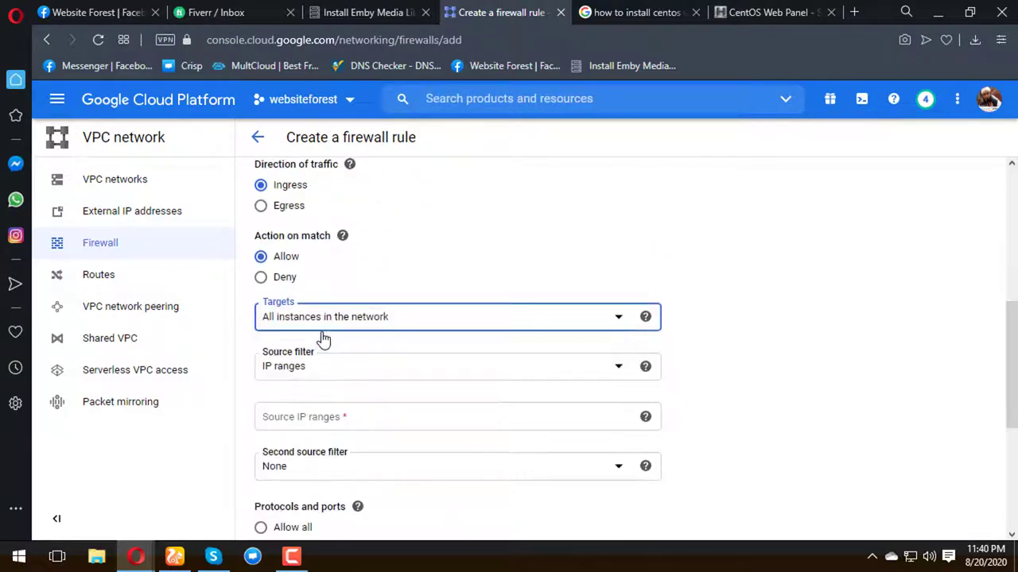
left_click(348, 411)
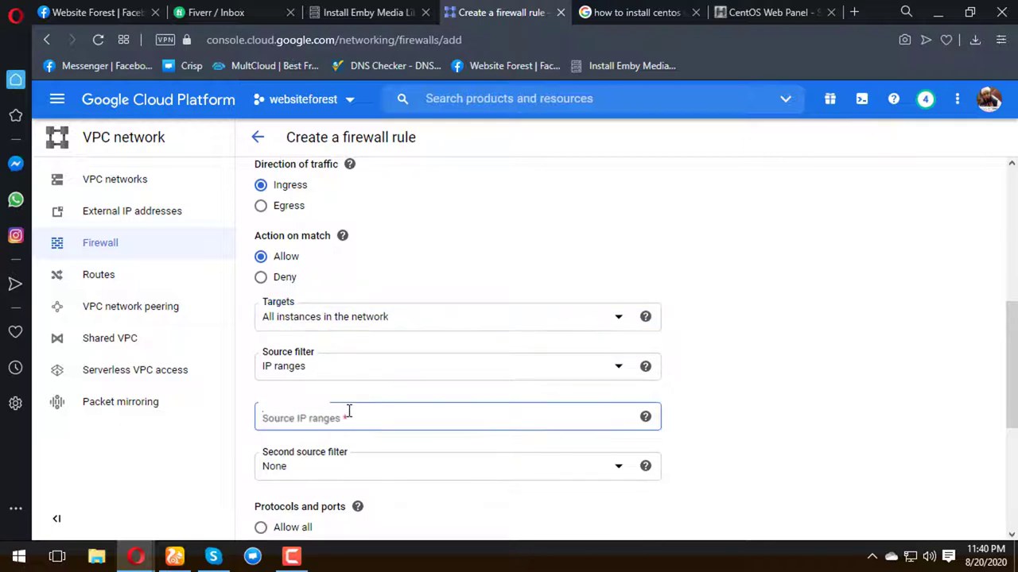
type("0.0.0.0/0")
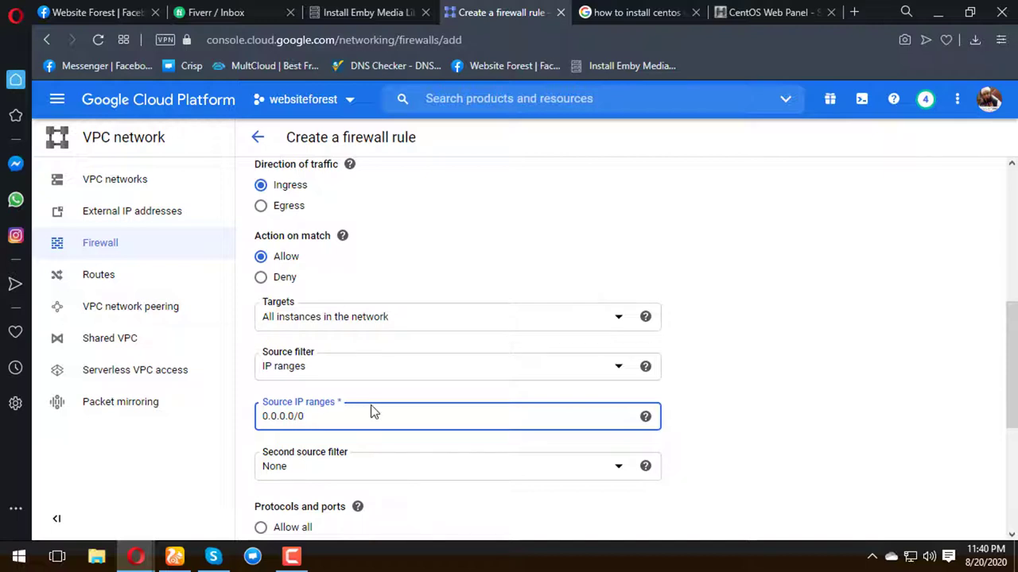
Step: Specify the guide's TCP ports 80,443,8096 for the firewall rule and create it
scroll(374, 411, "down", 2)
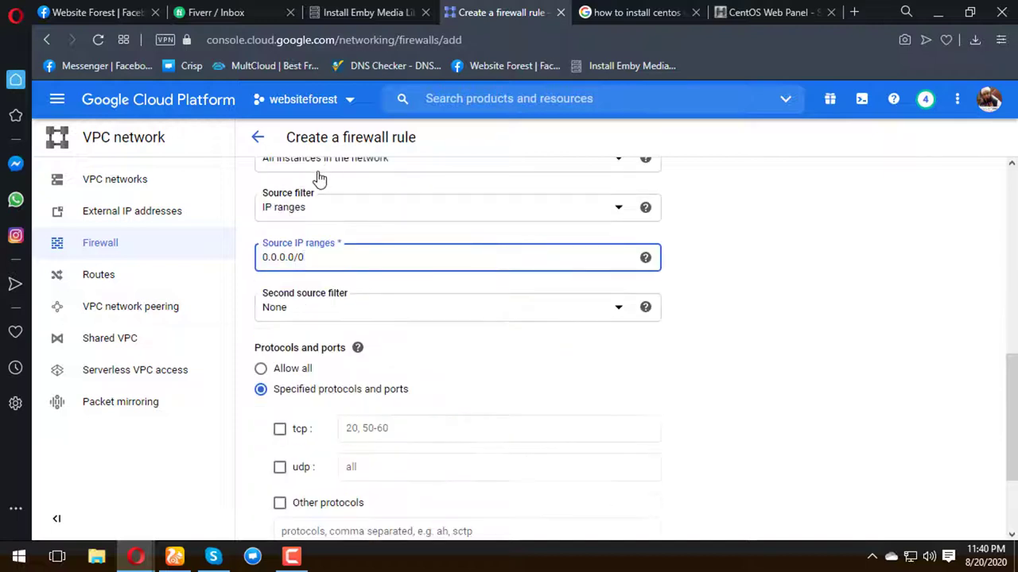
left_click(386, 430)
left_click(388, 433)
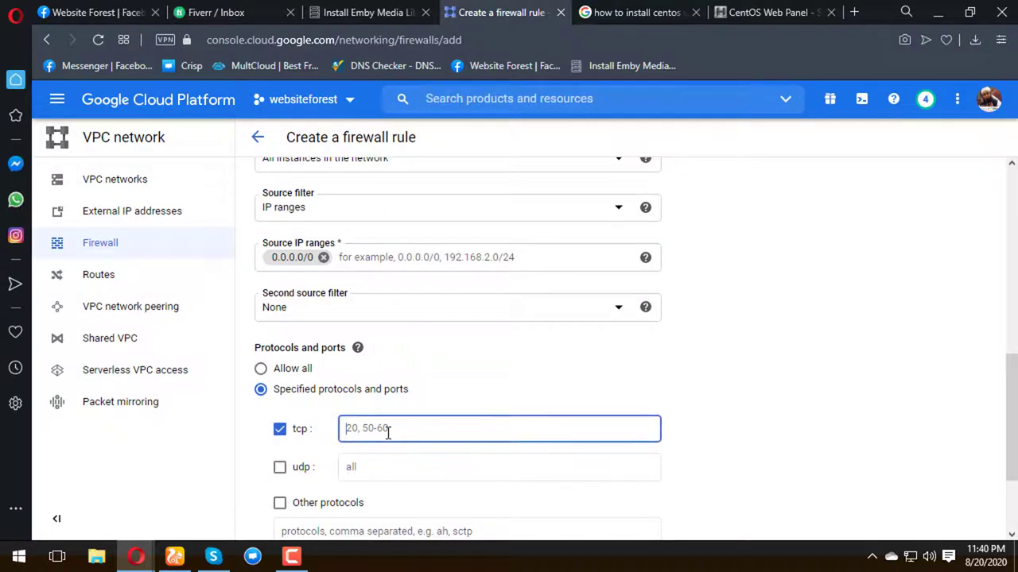
type("80,")
left_click(411, 9)
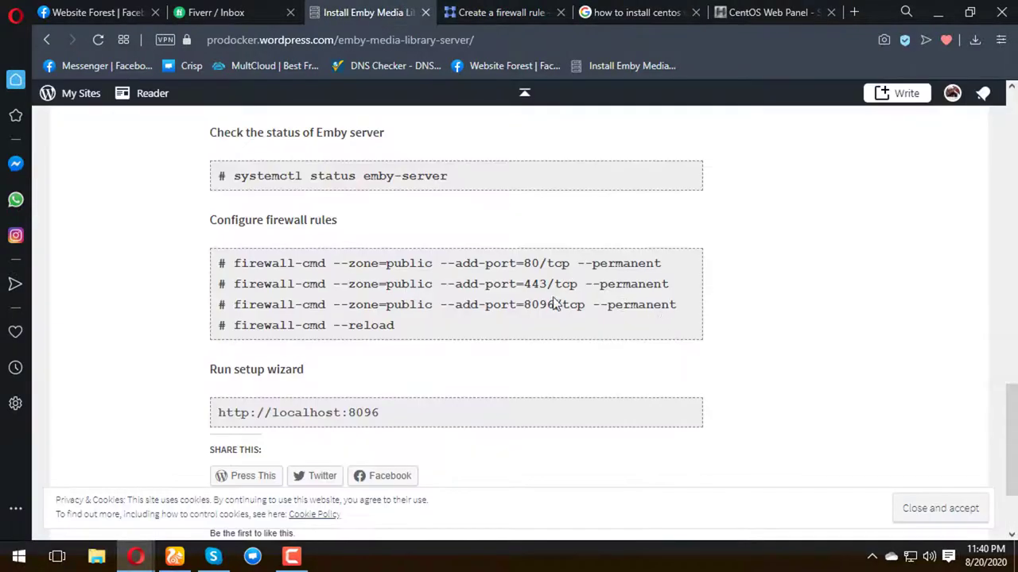
left_click(527, 13)
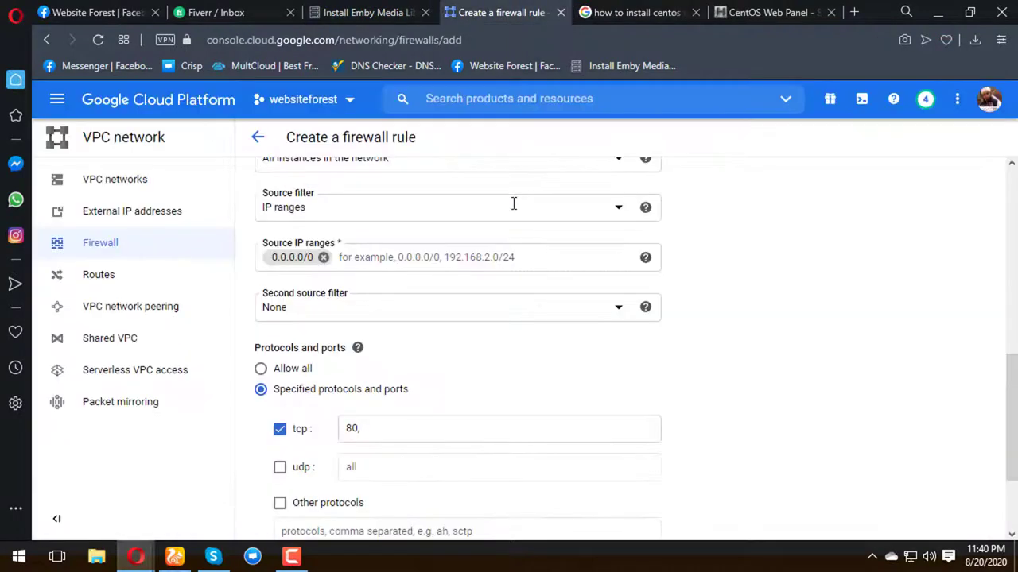
type(",")
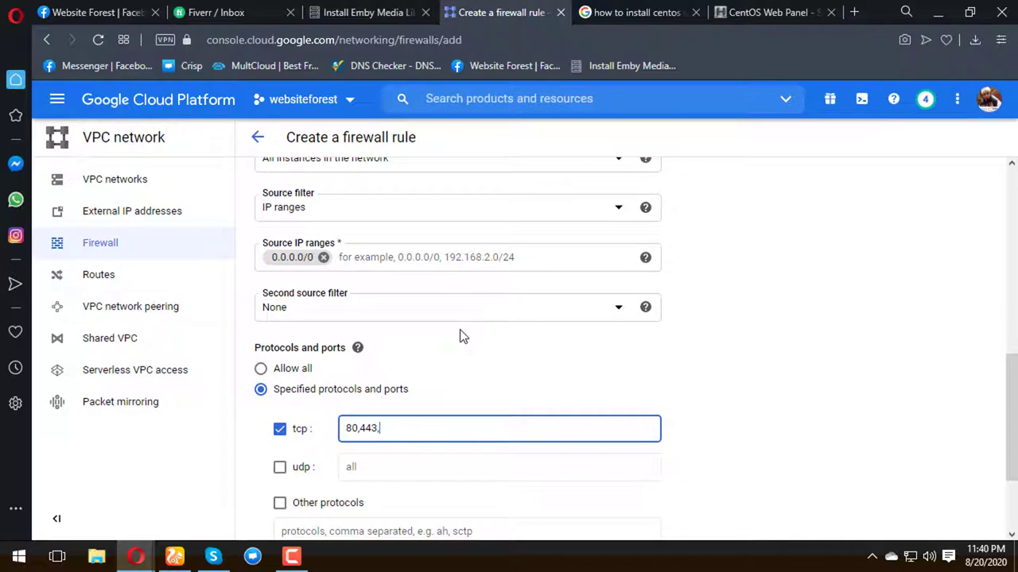
left_click(411, 12)
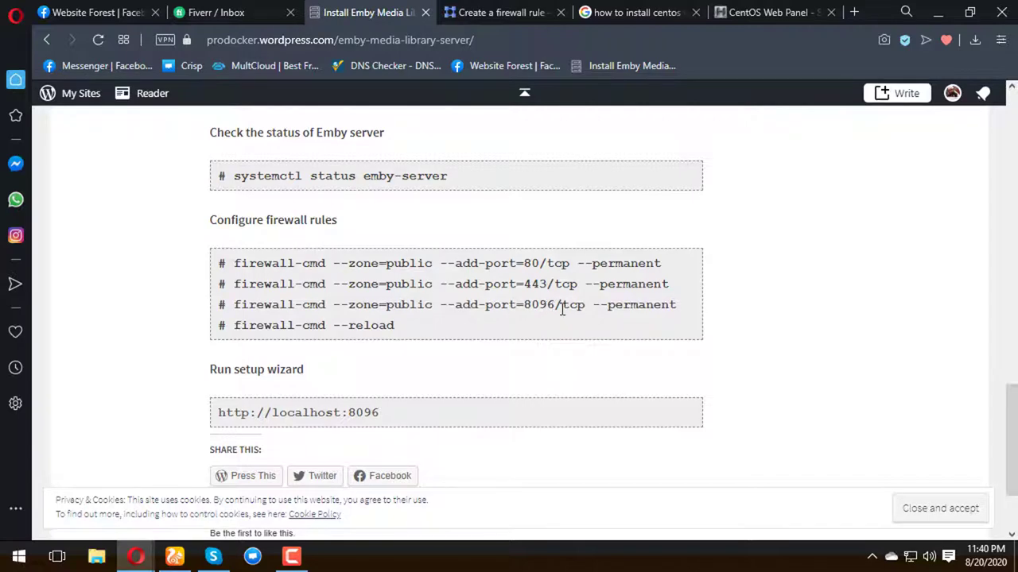
key("ctrl+Tab")
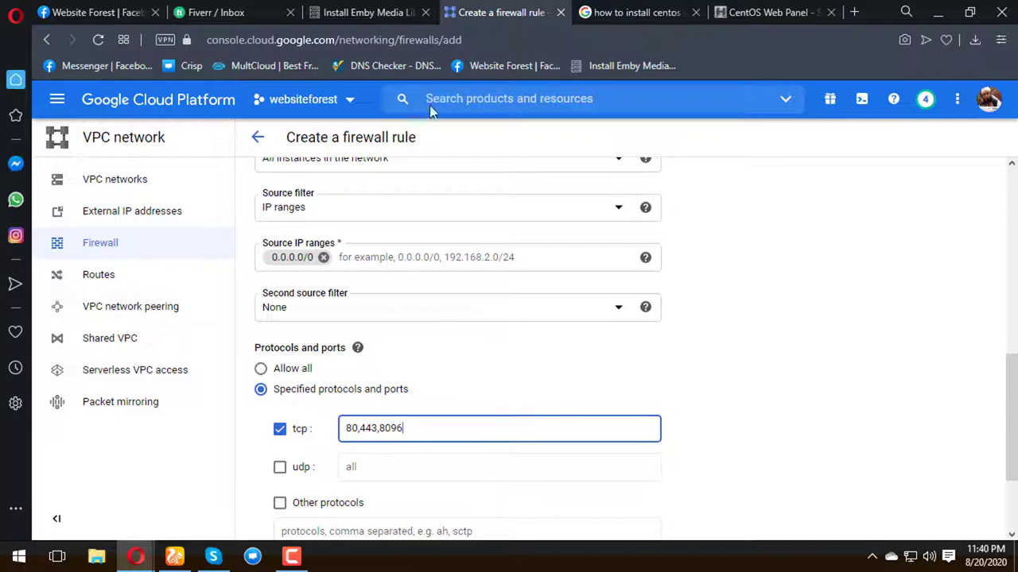
key("ctrl+Tab")
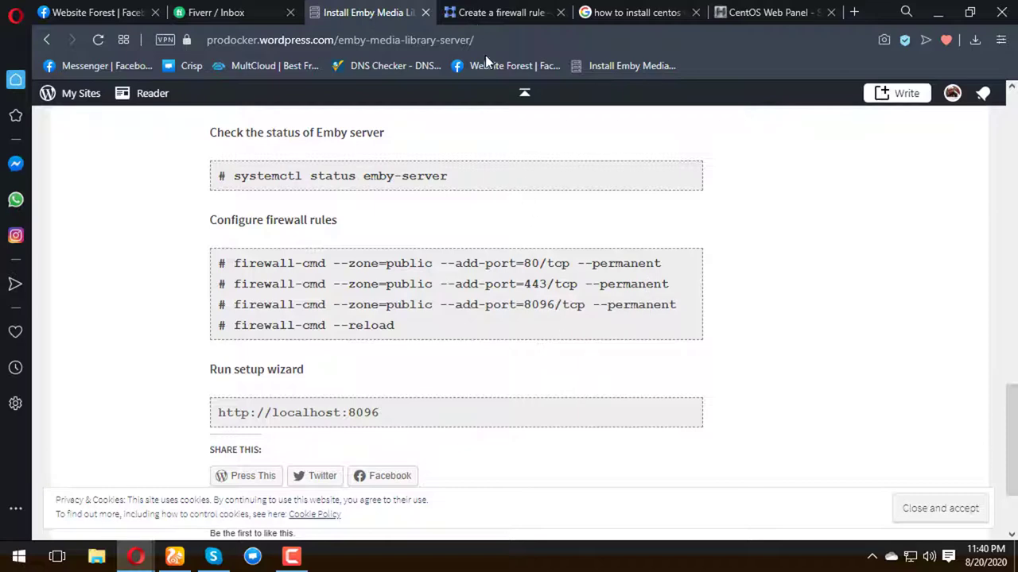
left_click(495, 13)
scroll(596, 274, "down", 3)
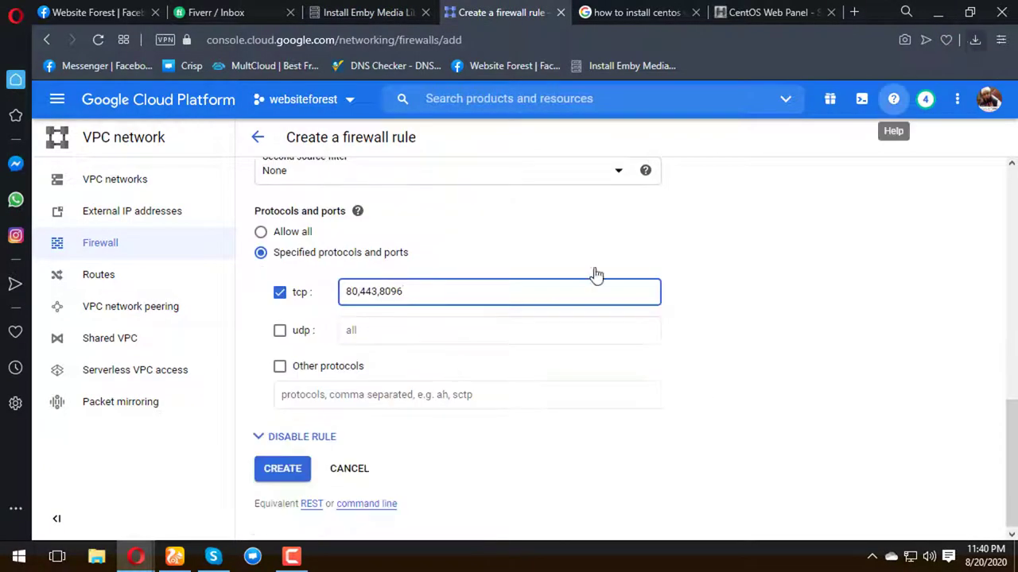
left_click(281, 465)
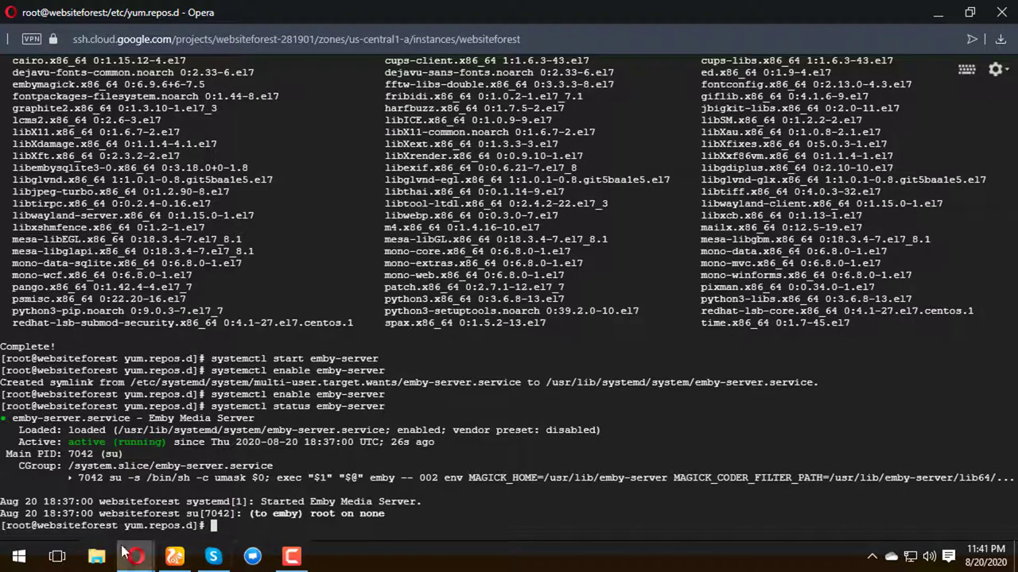
Step: Return to the Compute Engine VM instances page in Google Cloud and copy the websiteforest VM's external IP address
mouse_move(135, 555)
left_click(91, 510)
left_click(521, 10)
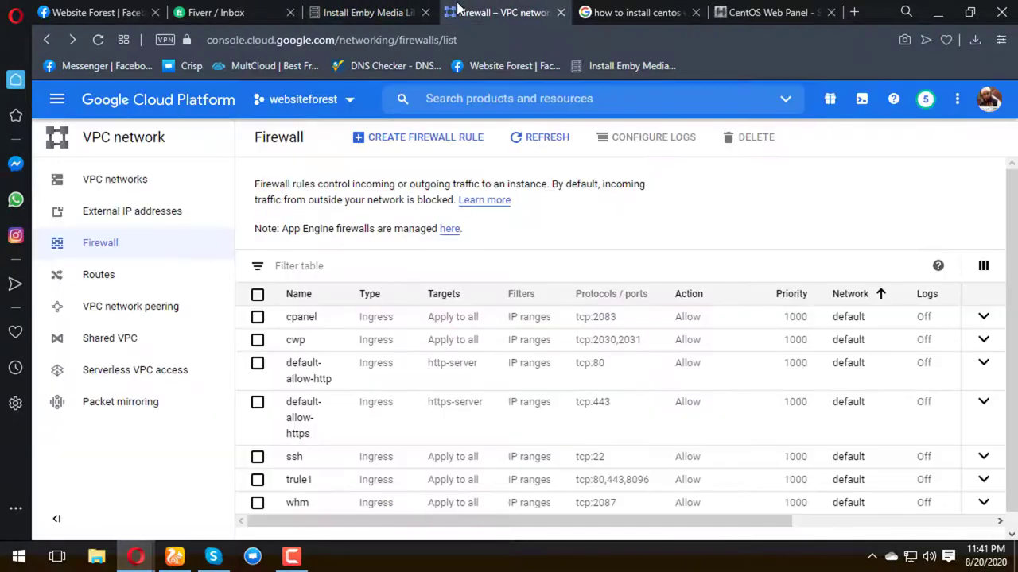
left_click(57, 101)
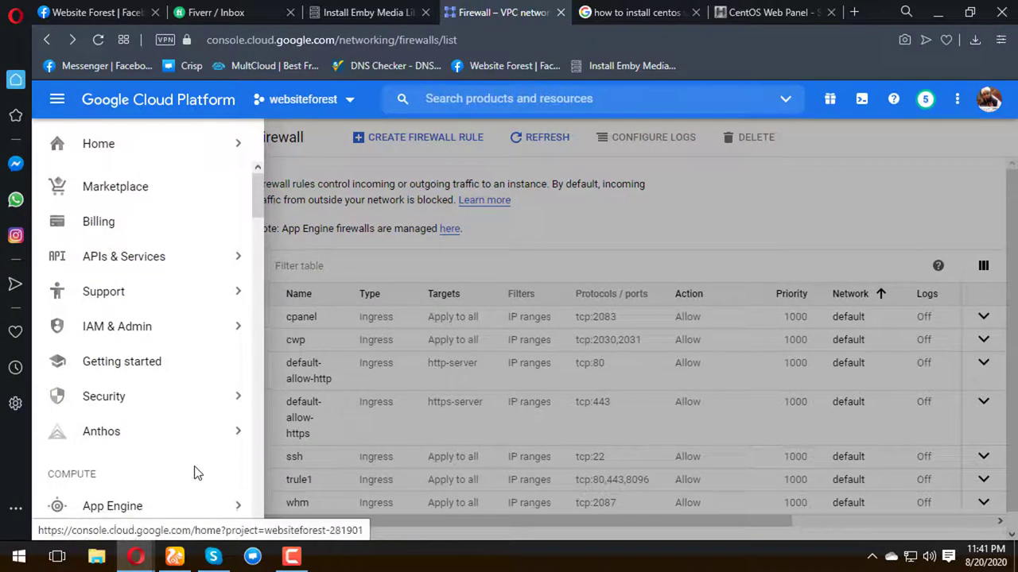
scroll(194, 473, "down", 1)
mouse_move(199, 467)
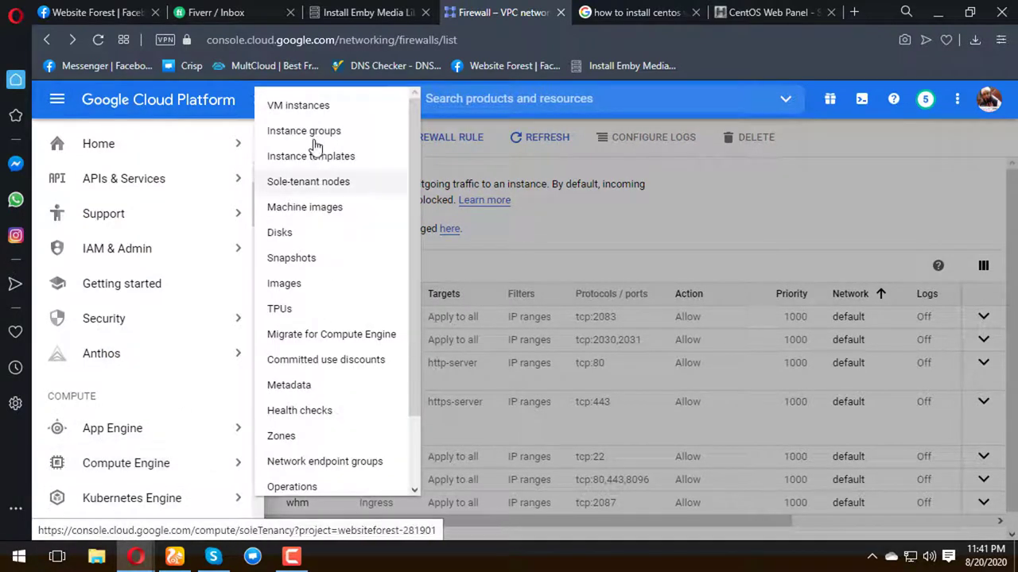
left_click(316, 107)
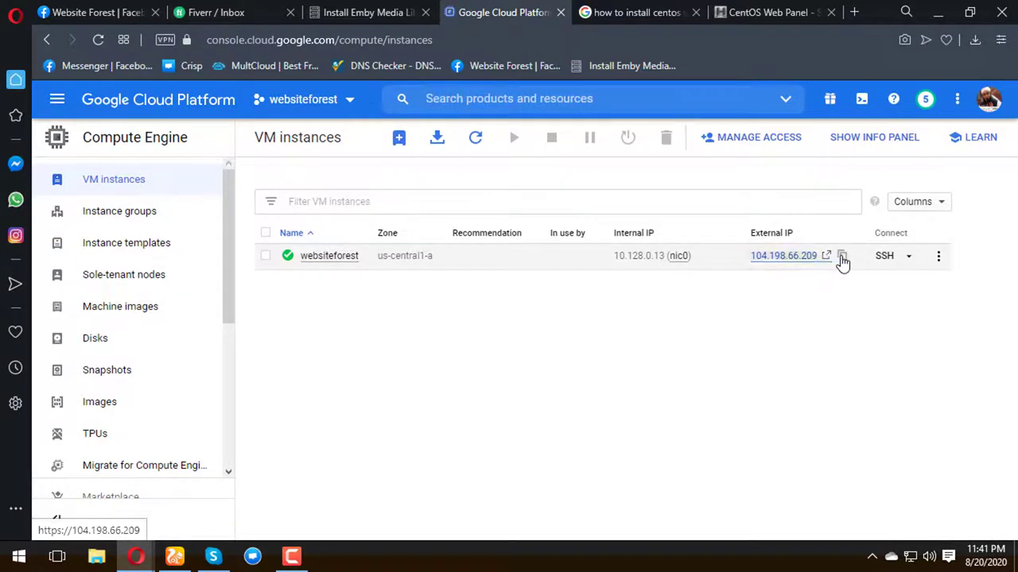
left_click(842, 256)
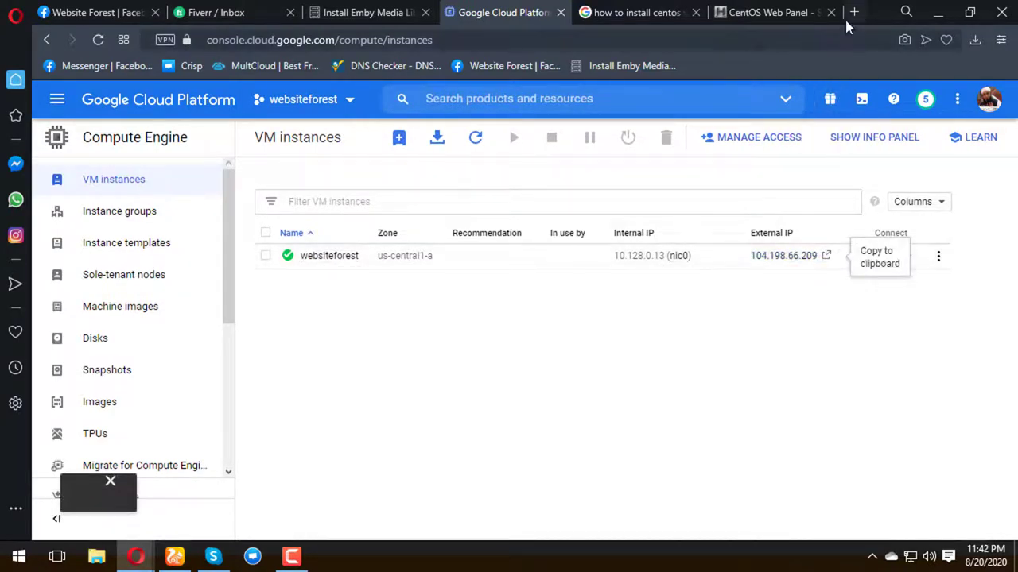
Step: Check the setup wizard's port in the Emby guide and load 104.198.66.209:8096 in a new browser tab
left_click(850, 18)
key("ctrl+v")
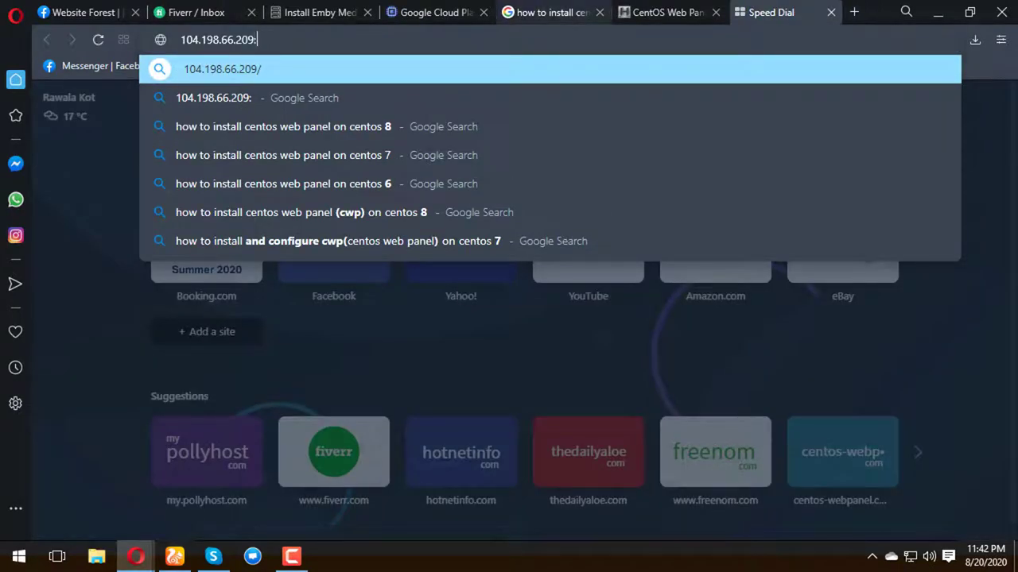
left_click(354, 8)
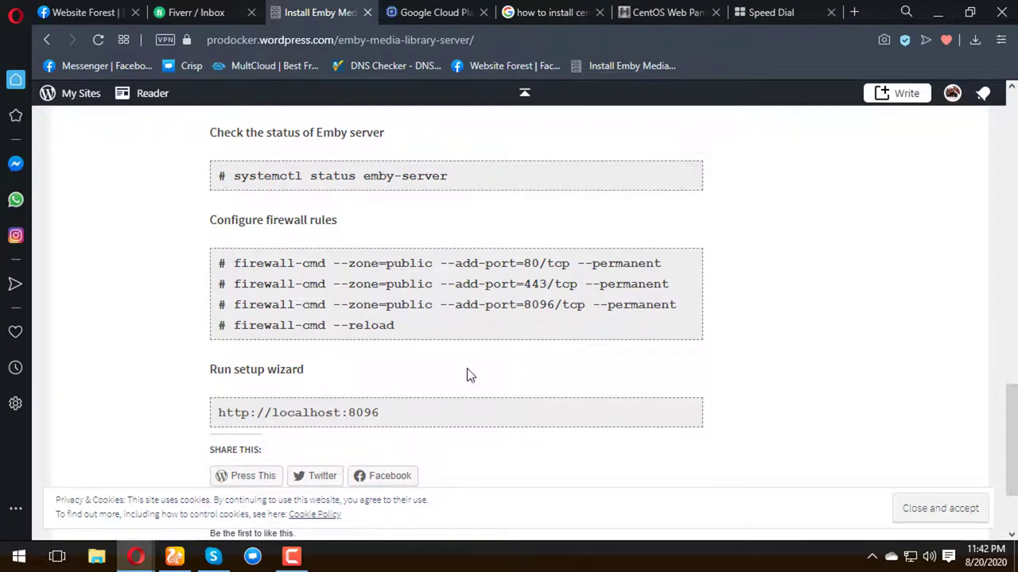
key("ctrl+Tab")
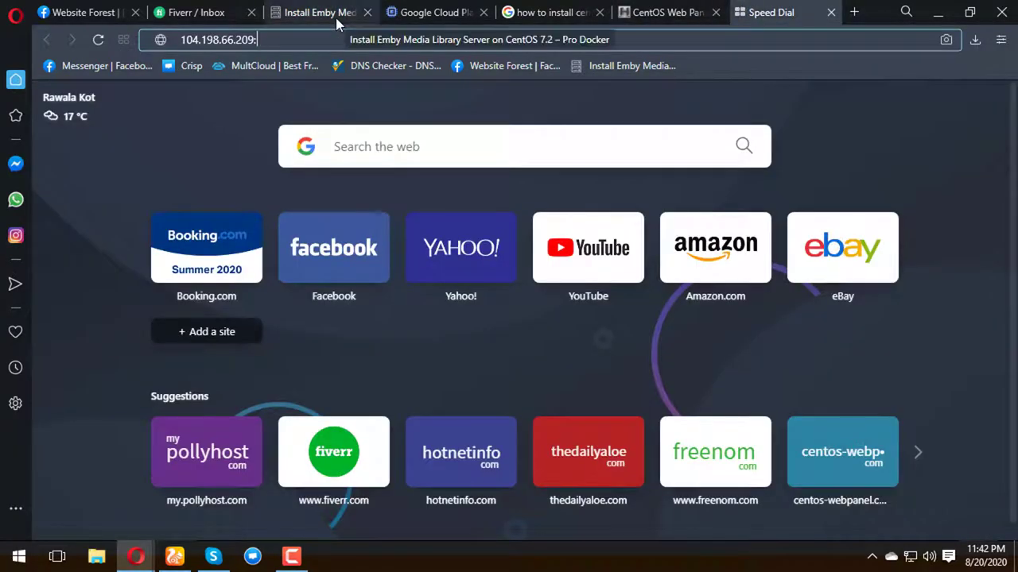
type("8096")
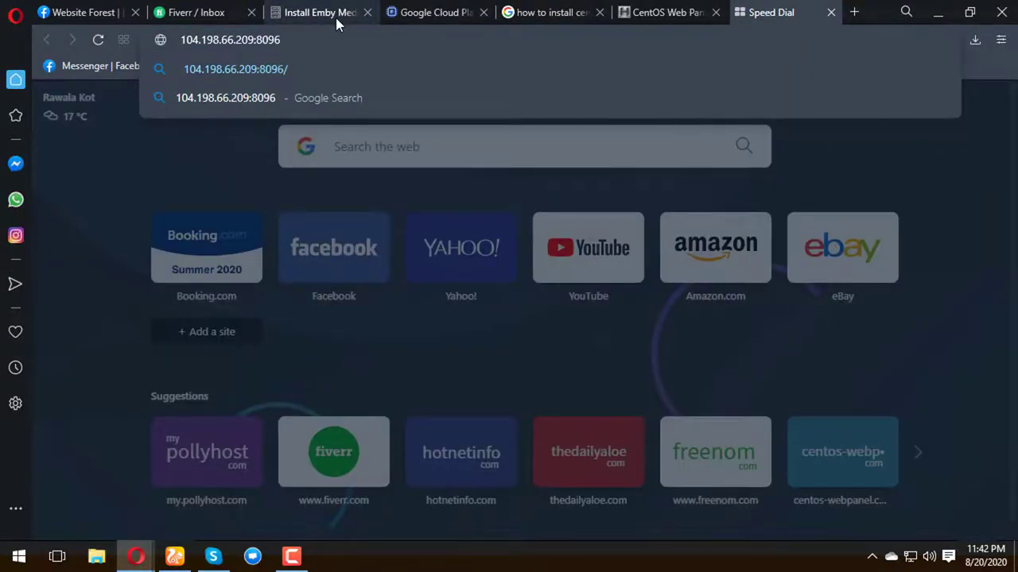
key("Return")
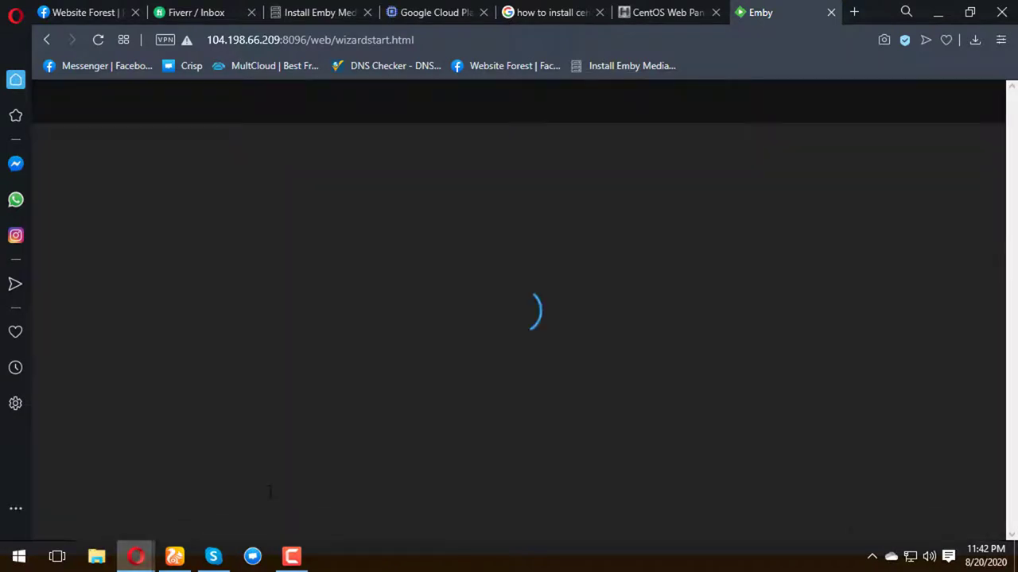
Step: In the websiteforest SSH terminal, run passwd and enter and retype a new password for the root user
key("alt+Tab")
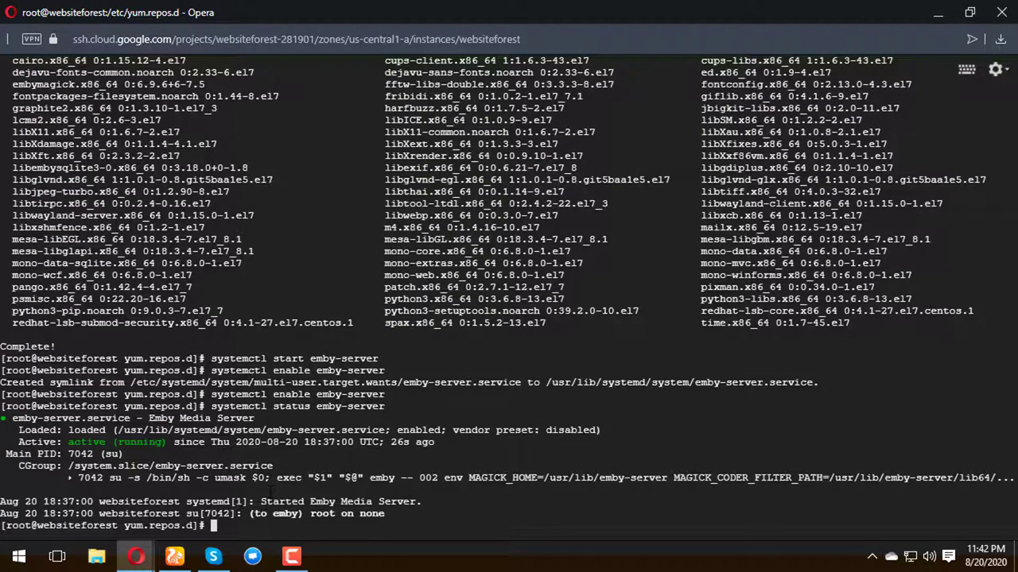
type("passwd")
key("Return")
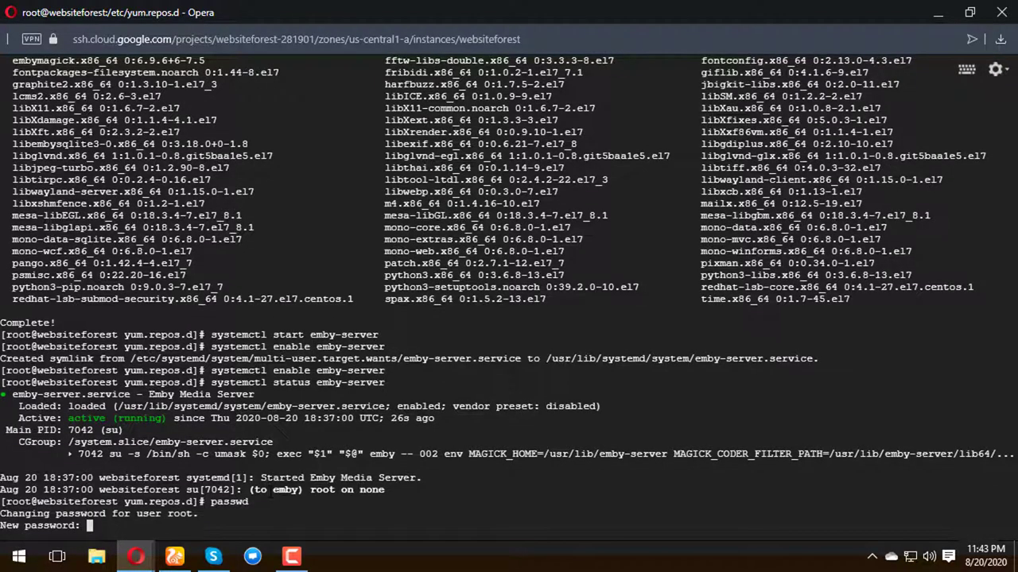
key("Return")
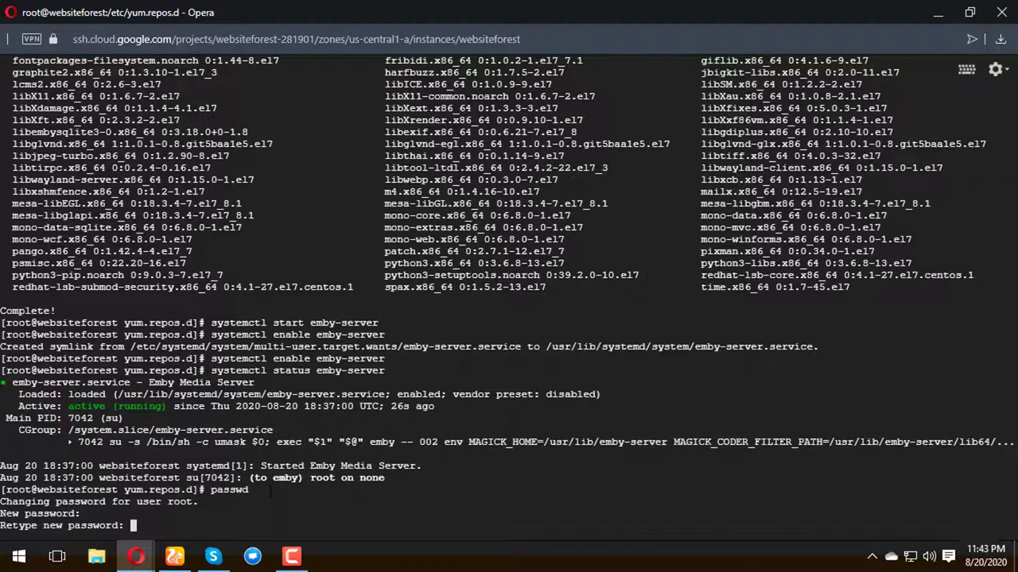
key("Return")
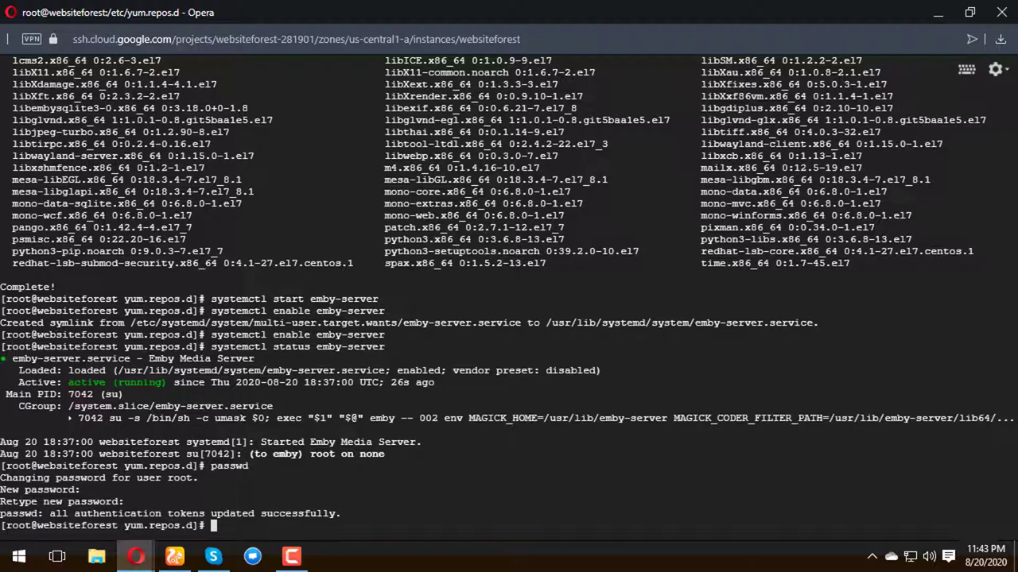
Step: Return to the Emby setup wizard, choose English (United States) as the preferred display language, and continue to the user page
mouse_move(136, 557)
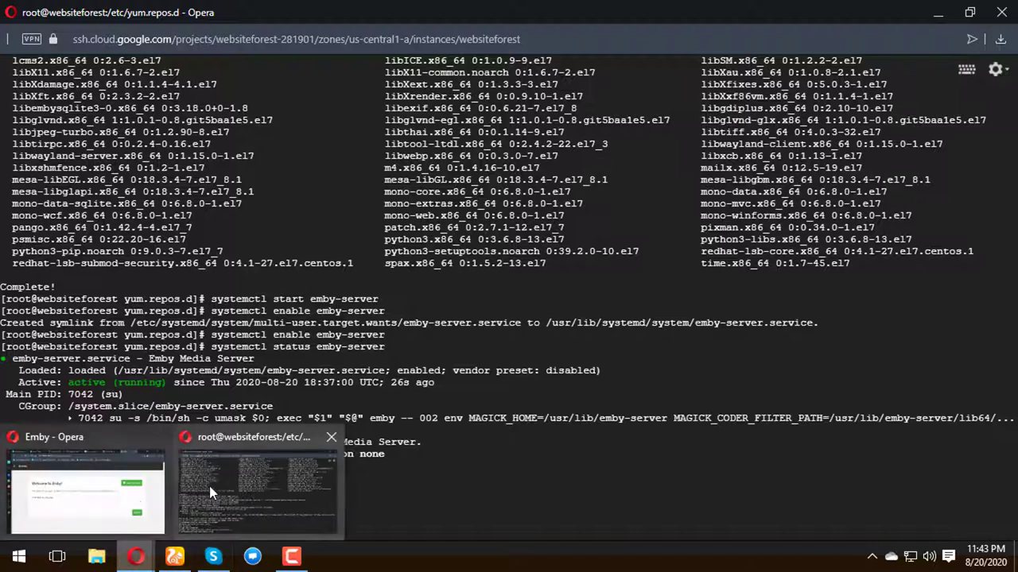
left_click(82, 502)
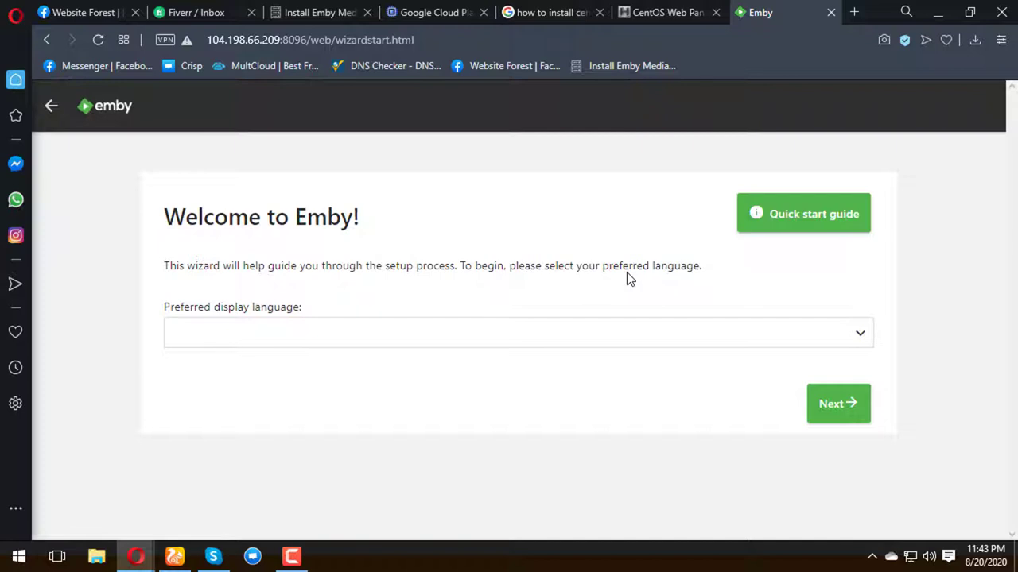
left_click(666, 346)
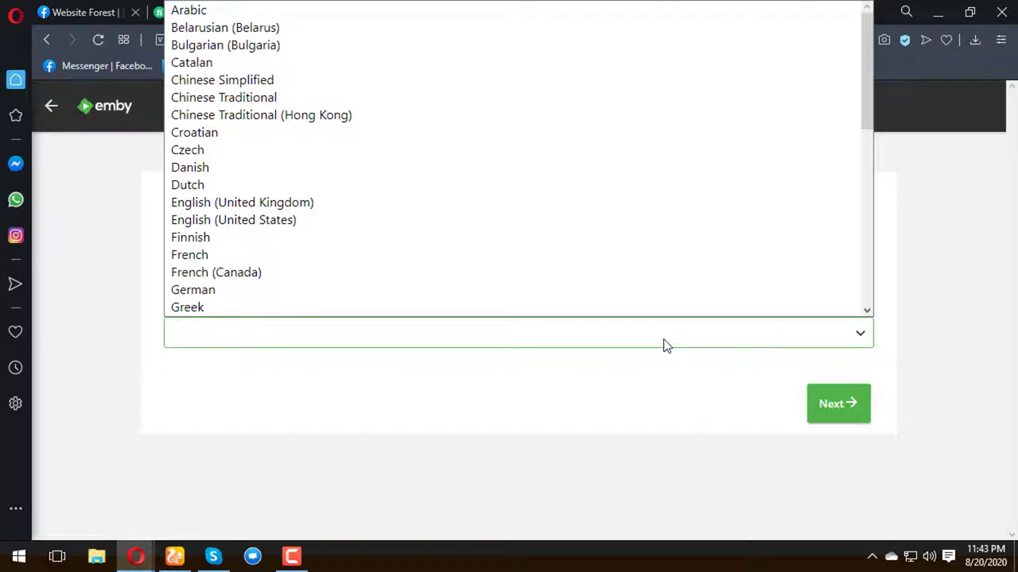
key("e")
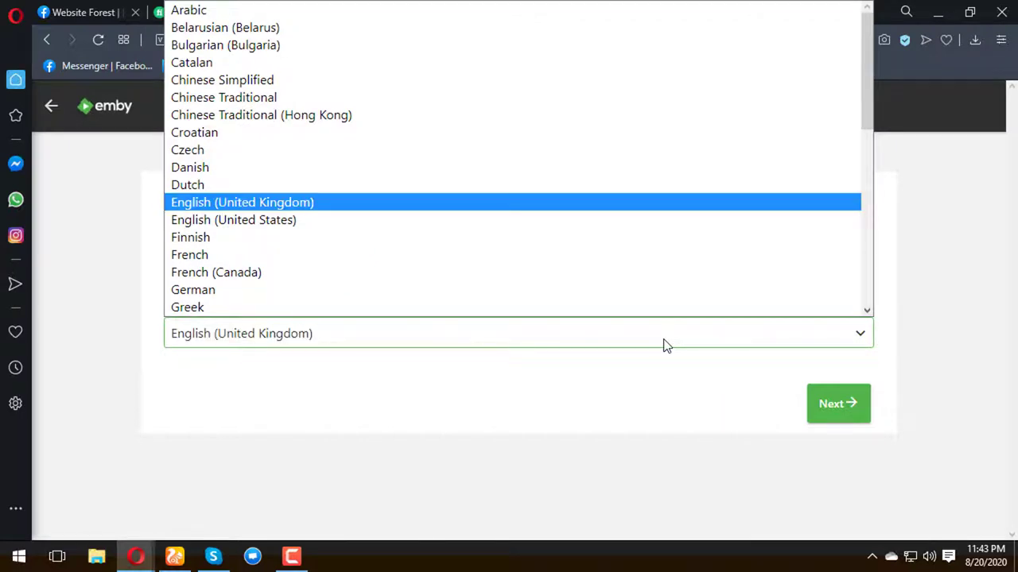
key("Down")
key("Return")
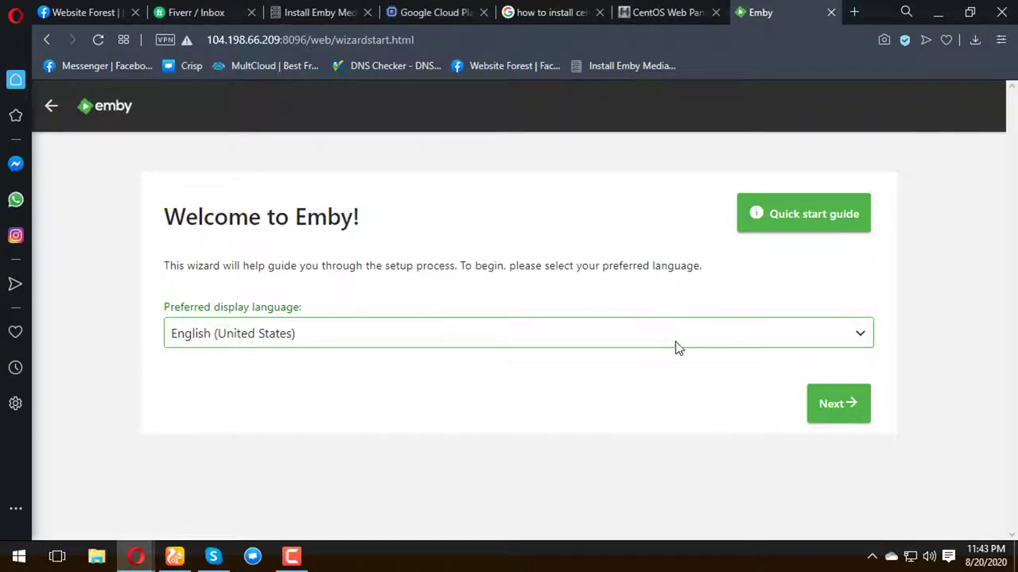
left_click(845, 414)
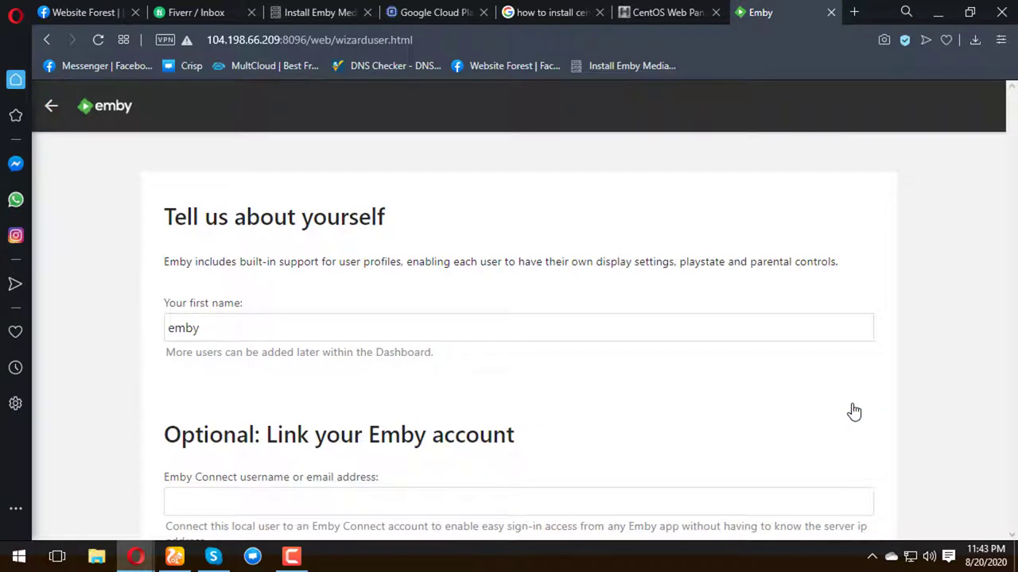
Step: Start editing the first name on the Emby wizard's user page
left_click(353, 332)
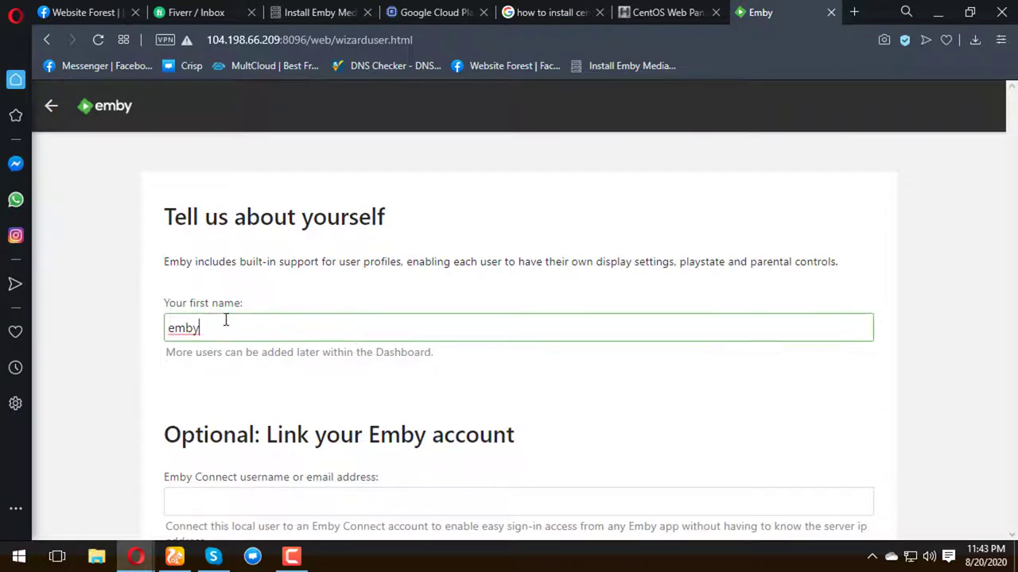